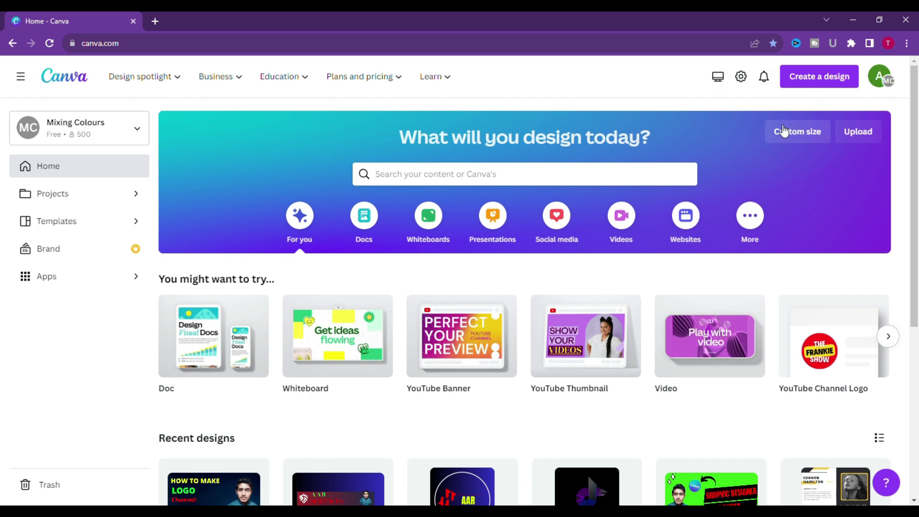
# Open the A4 Untitled Design resume from Recent designs in the editor.
pyautogui.scroll(-5, 772, 262)
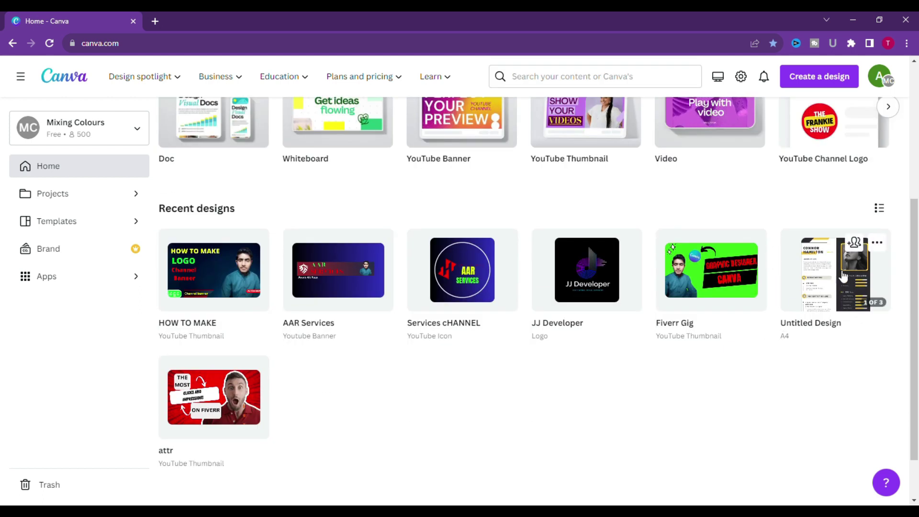
pyautogui.click(823, 281)
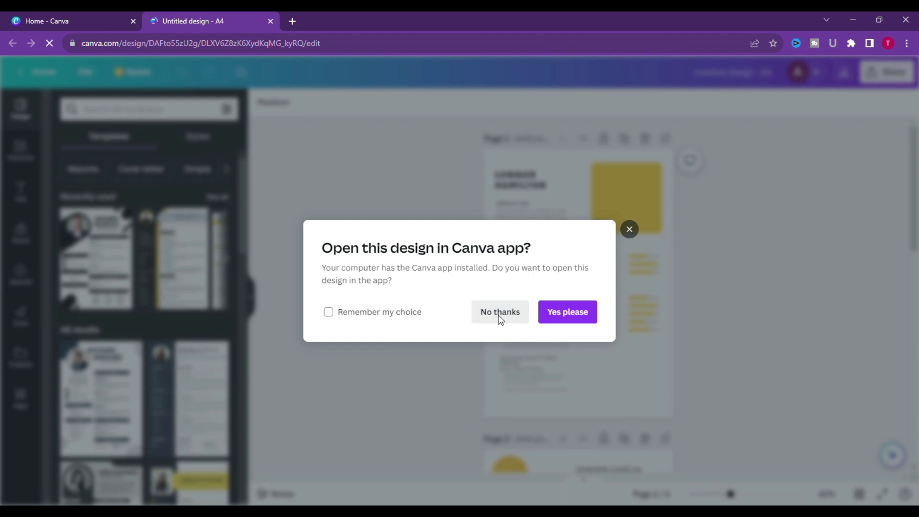
# Decline the Canva desktop app prompt with No thanks and scroll down the design.
pyautogui.click(498, 315)
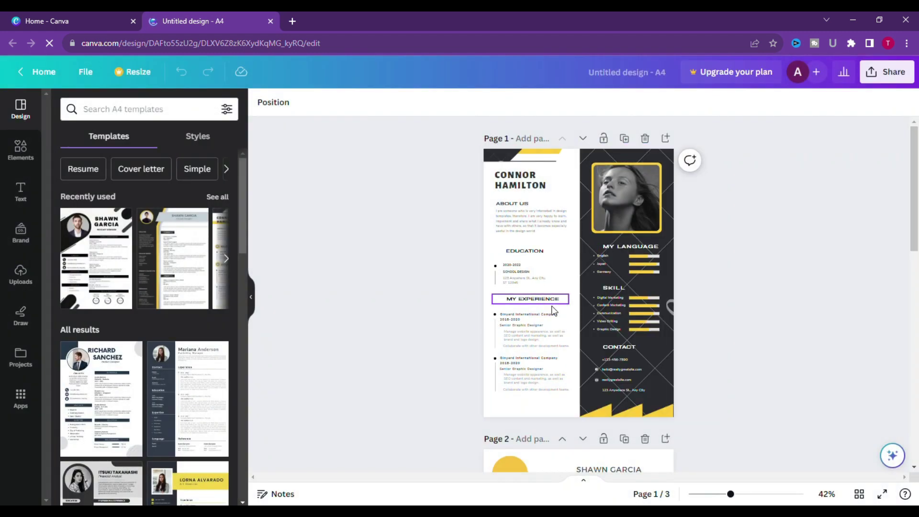
pyautogui.scroll(-10, 556, 378)
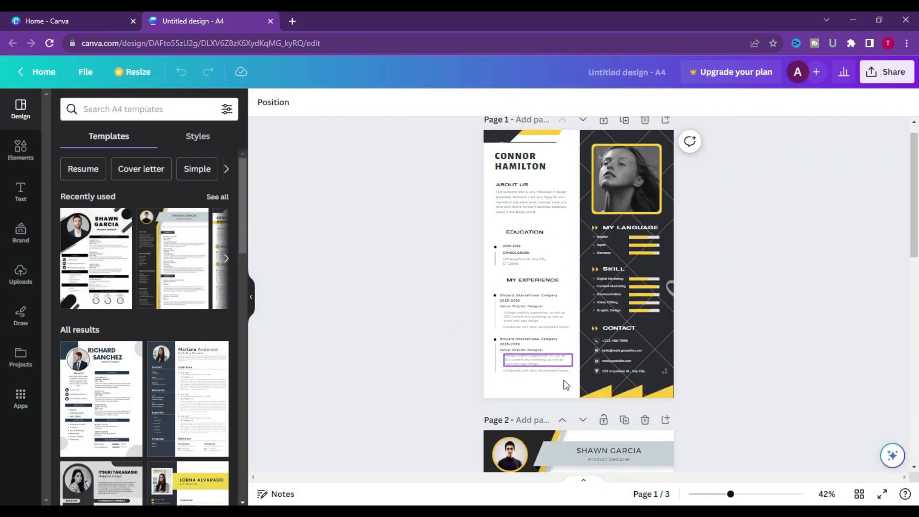
pyautogui.scroll(-3, 570, 390)
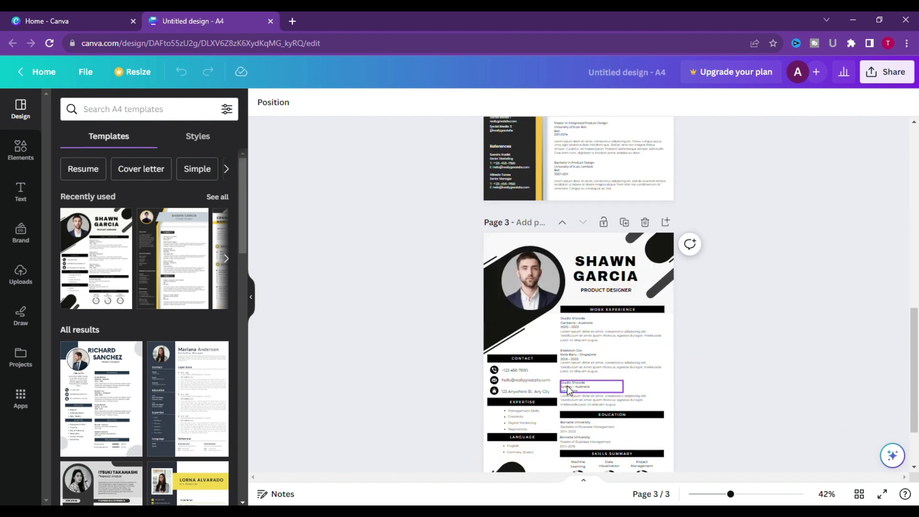
pyautogui.scroll(3, 583, 428)
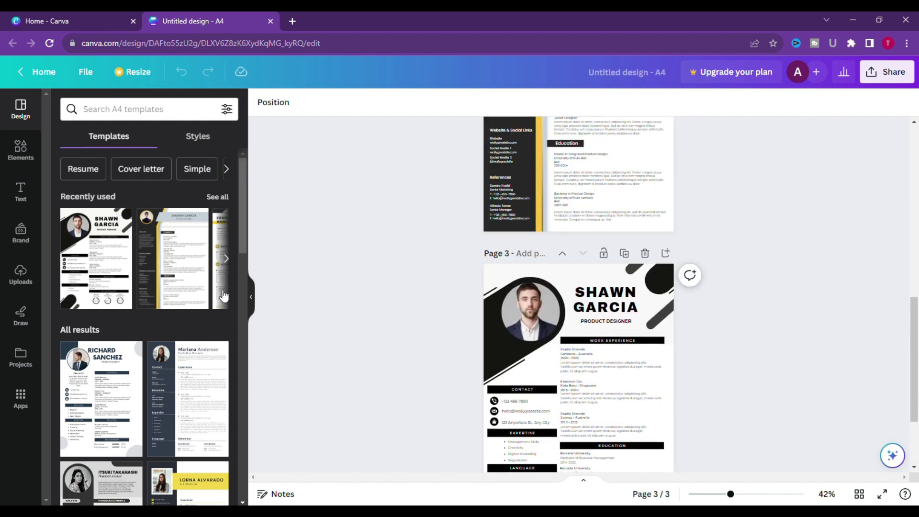
pyautogui.scroll(-3, 221, 294)
pyautogui.scroll(-10, 208, 313)
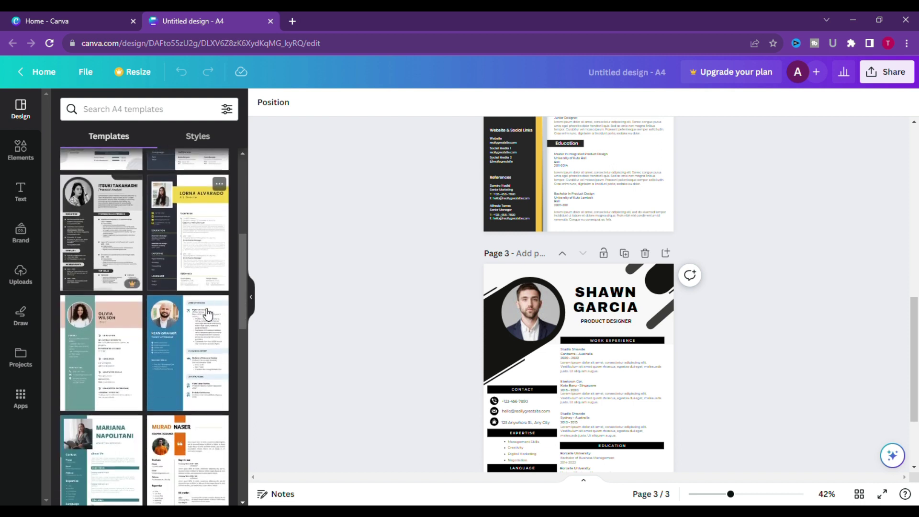
pyautogui.scroll(-4, 207, 314)
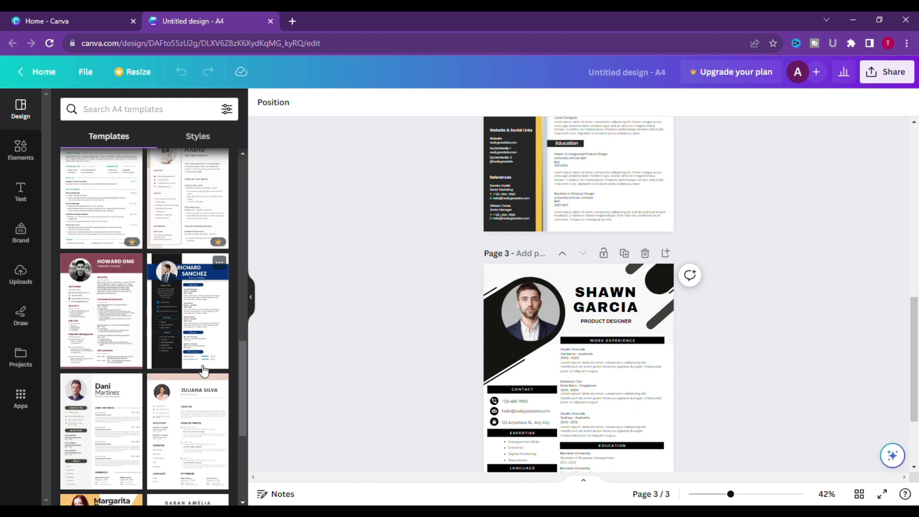
# Scroll the canvas and template panel to bring page 3's product-designer resume into view at 75%.
pyautogui.scroll(-5, 221, 352)
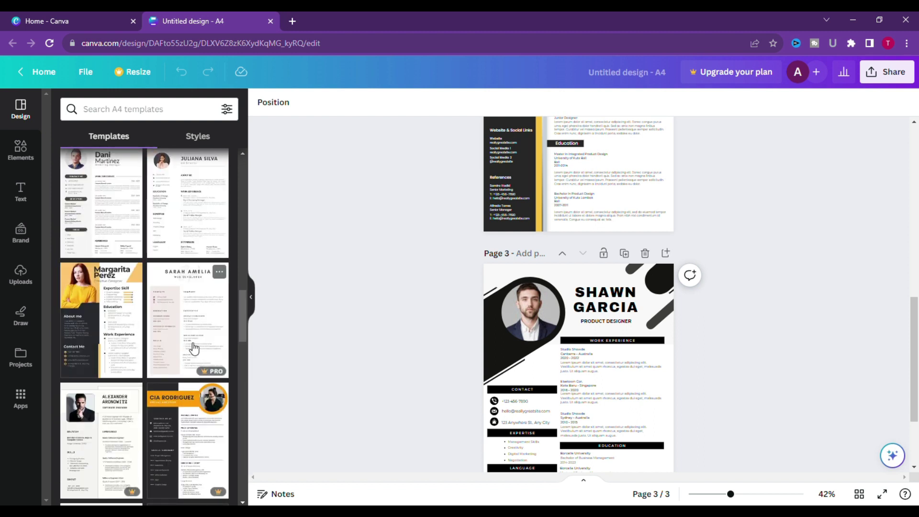
pyautogui.scroll(-7, 191, 349)
pyautogui.scroll(-4, 190, 348)
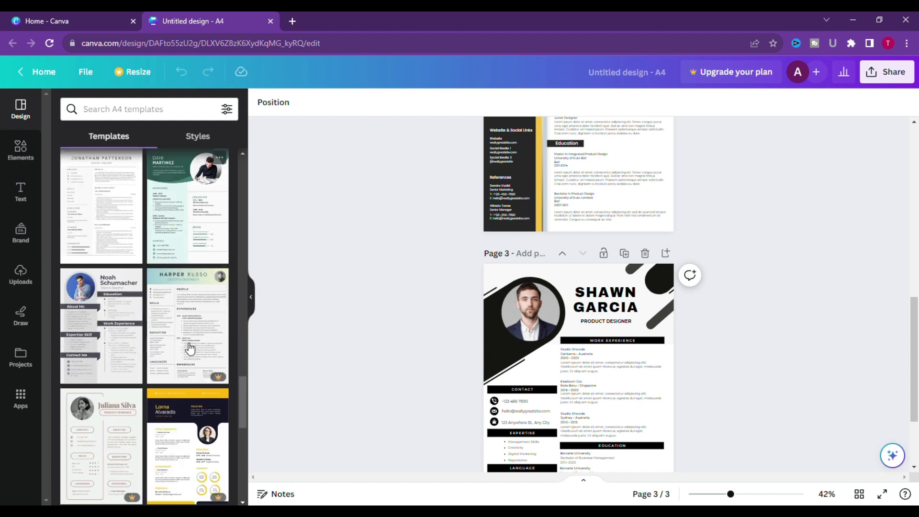
pyautogui.scroll(-8, 190, 348)
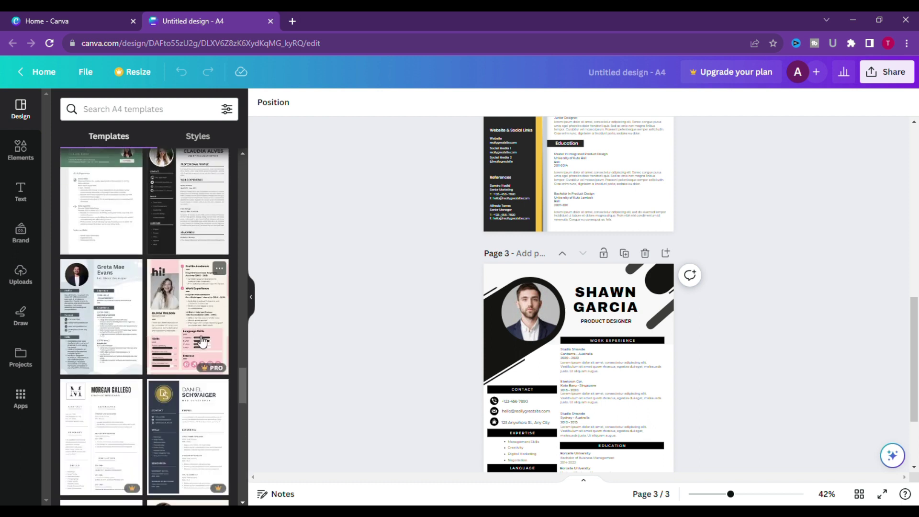
pyautogui.scroll(2, 144, 355)
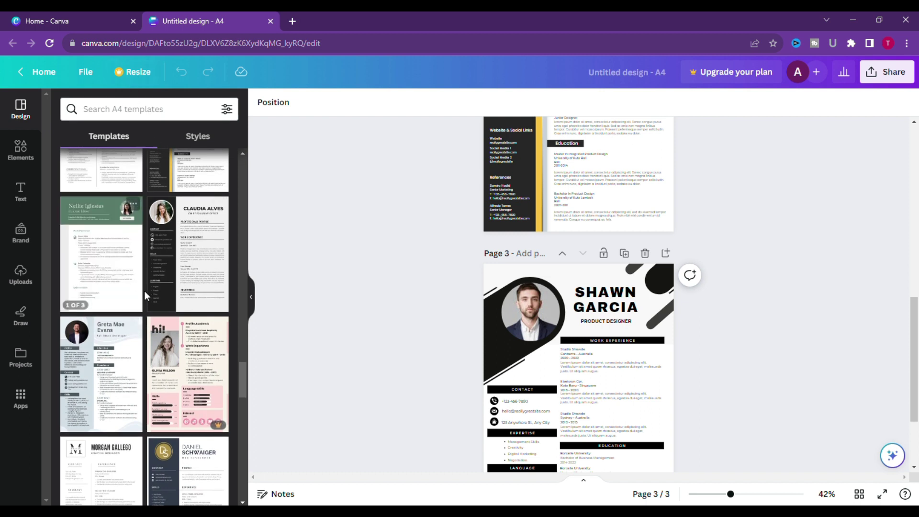
pyautogui.scroll(-4, 153, 287)
pyautogui.scroll(-12, 161, 282)
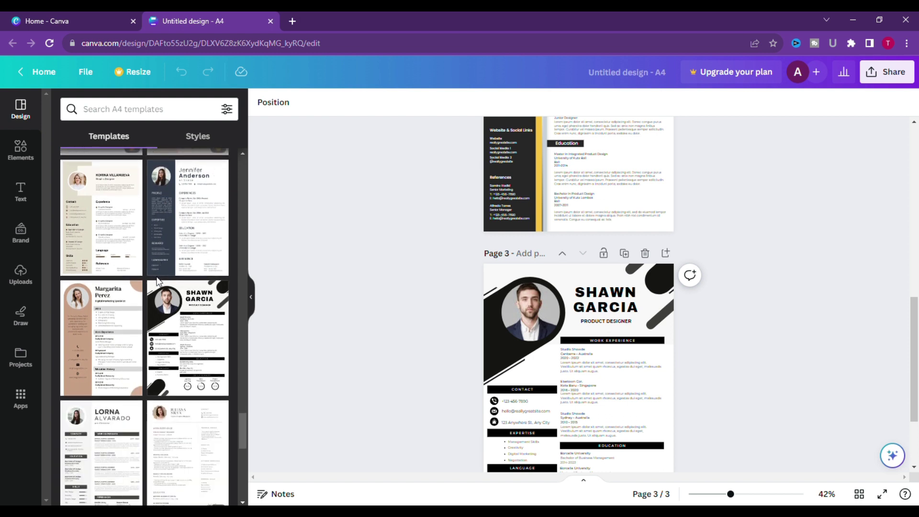
pyautogui.scroll(-2, 168, 282)
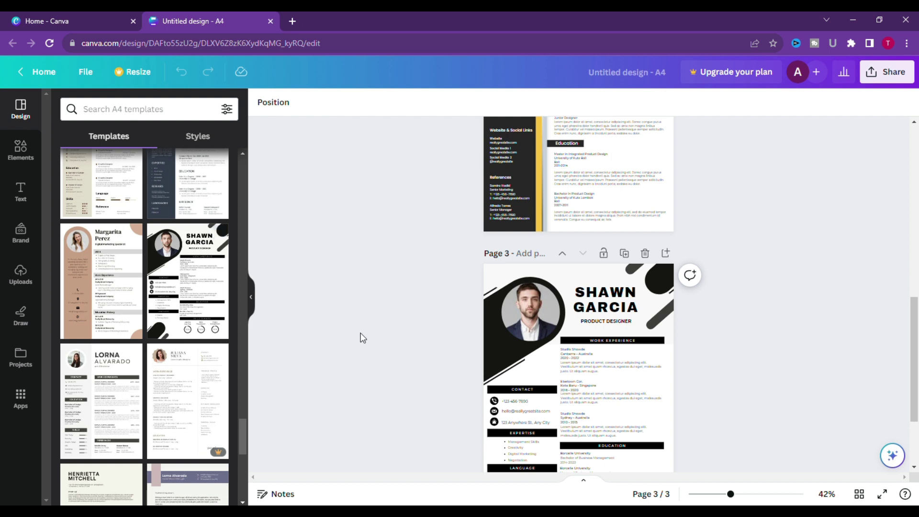
pyautogui.scroll(-3, 359, 335)
pyautogui.scroll(1, 574, 362)
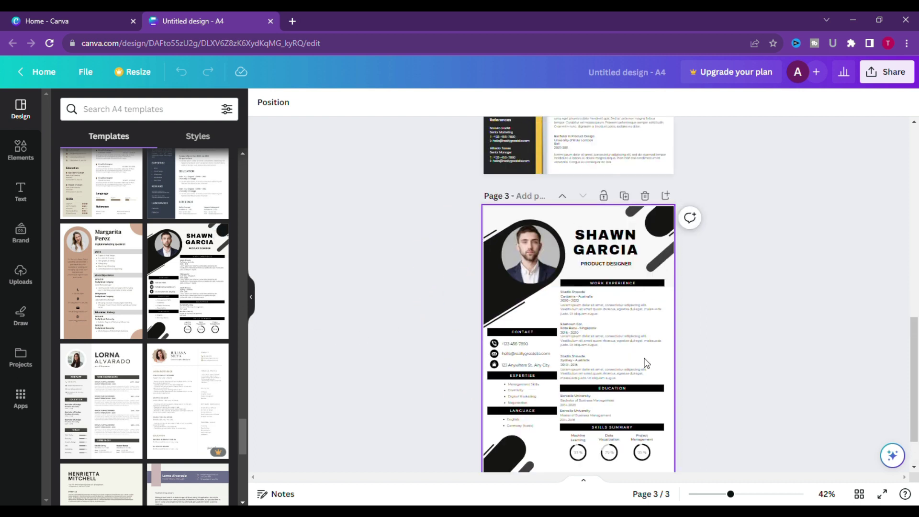
pyautogui.scroll(-1, 709, 360)
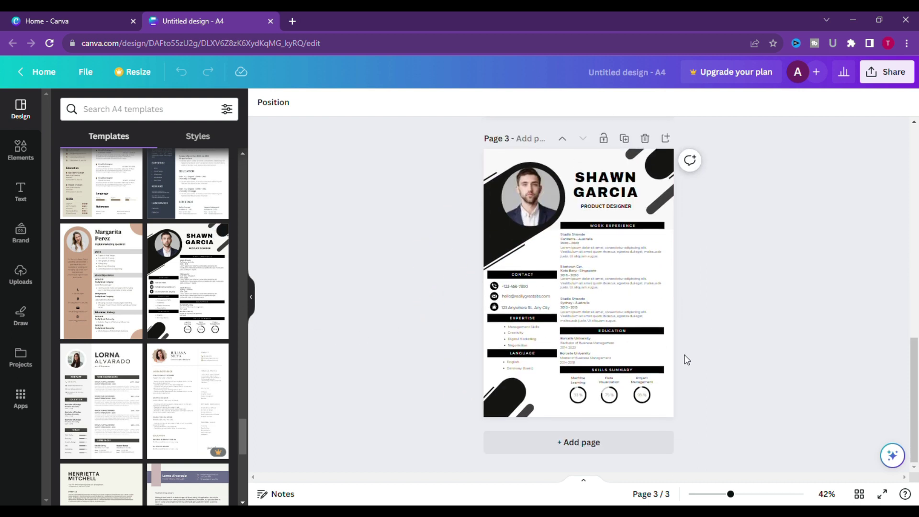
pyautogui.keyDown('ctrl'); pyautogui.scroll(3, 686, 357); pyautogui.keyUp('ctrl')
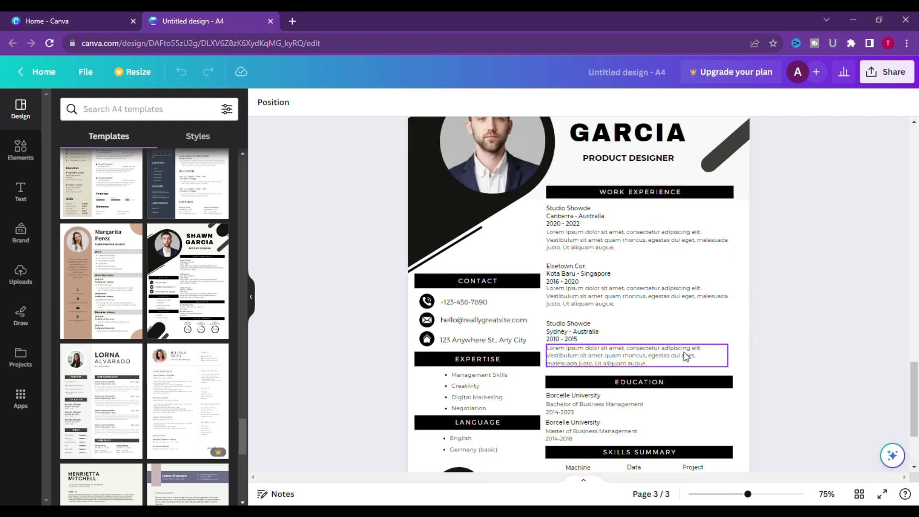
pyautogui.scroll(4, 740, 345)
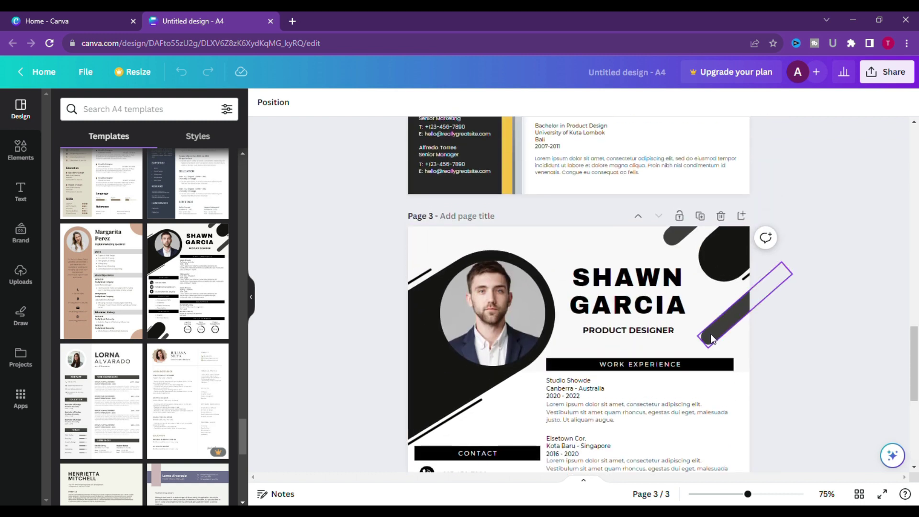
pyautogui.scroll(-1, 793, 351)
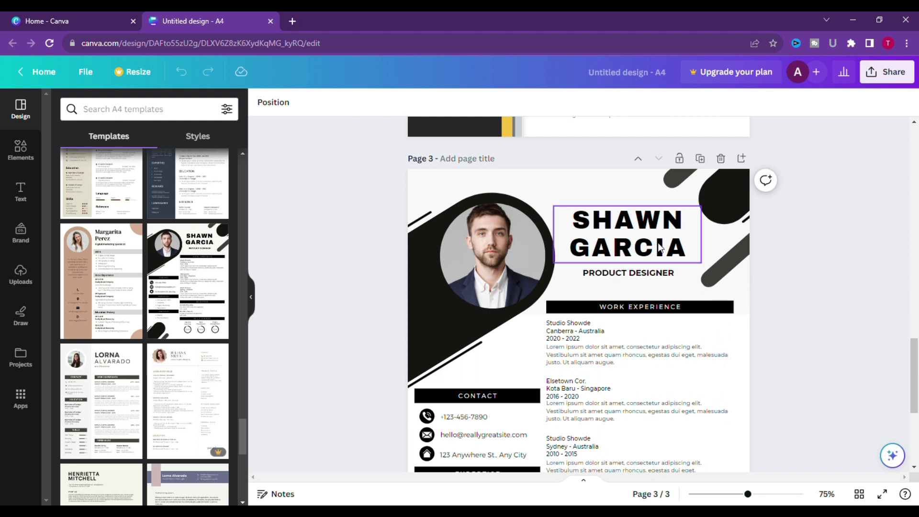
# Replace the template name in the page 3 heading with the owner's full name.
pyautogui.click(695, 246)
pyautogui.click(694, 246)
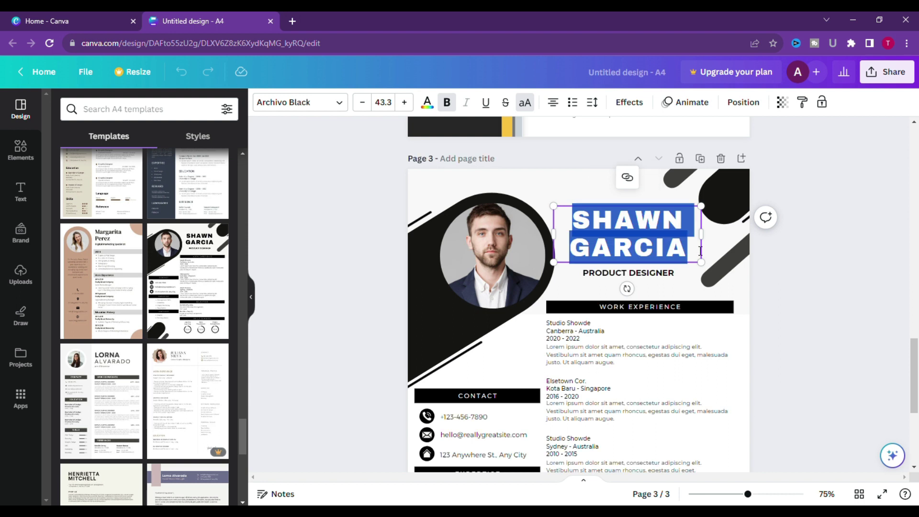
pyautogui.press('BackSpace')
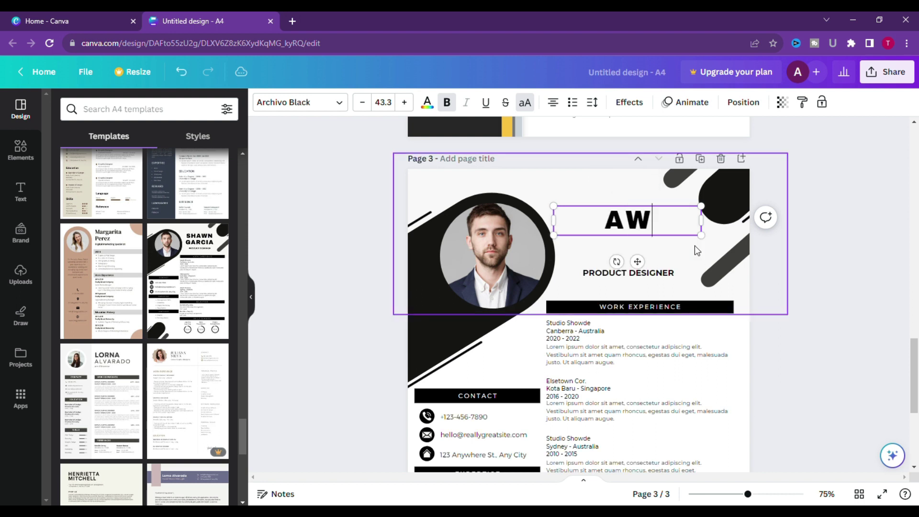
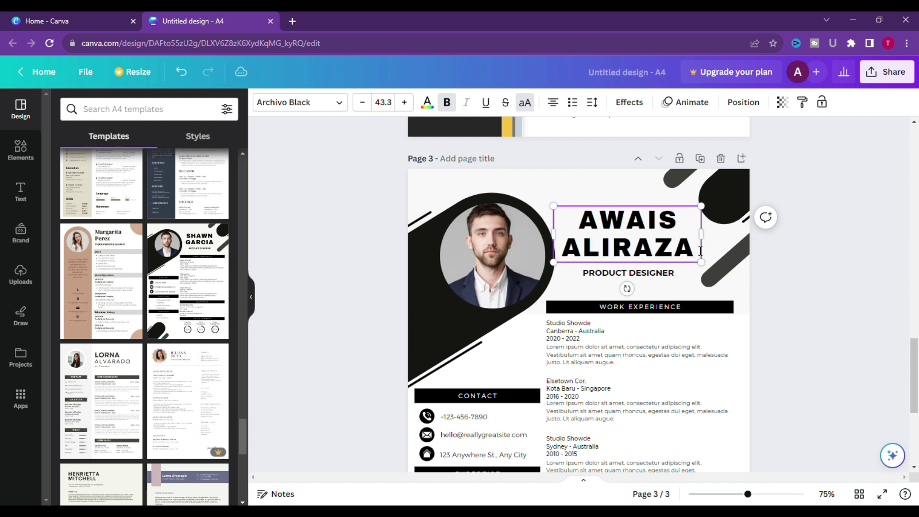
pyautogui.click(613, 247)
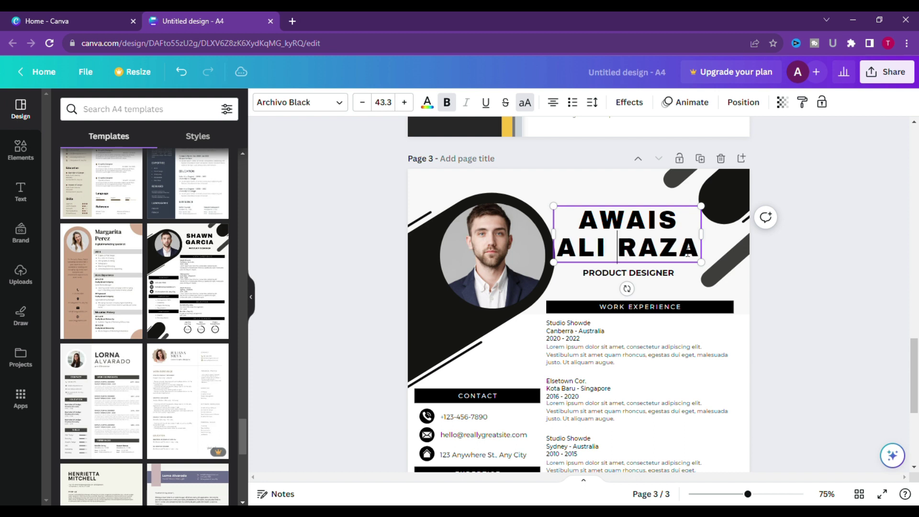
# Resize and reposition the name heading so it fits beside the photo at size 40.2.
pyautogui.moveTo(702, 235); pyautogui.dragTo(733, 237)
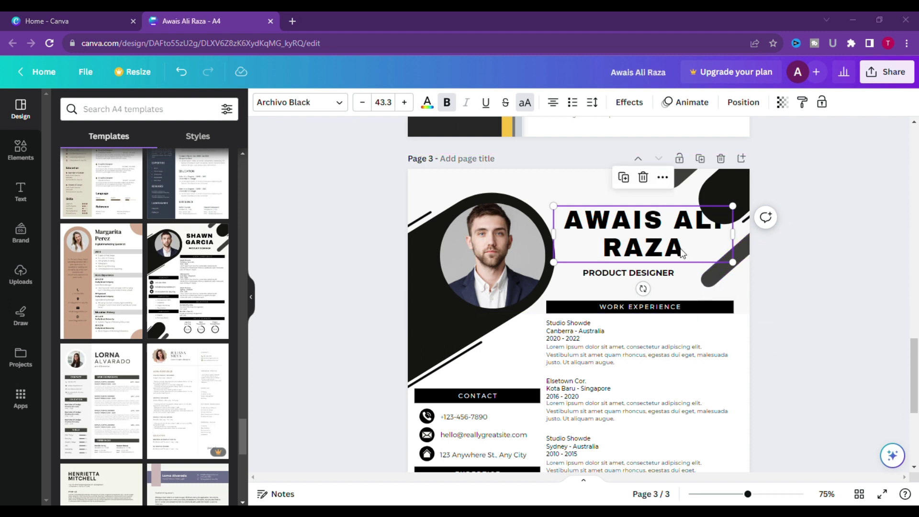
pyautogui.moveTo(595, 243); pyautogui.dragTo(582, 249)
pyautogui.moveTo(725, 279); pyautogui.dragTo(697, 260)
pyautogui.click(843, 253)
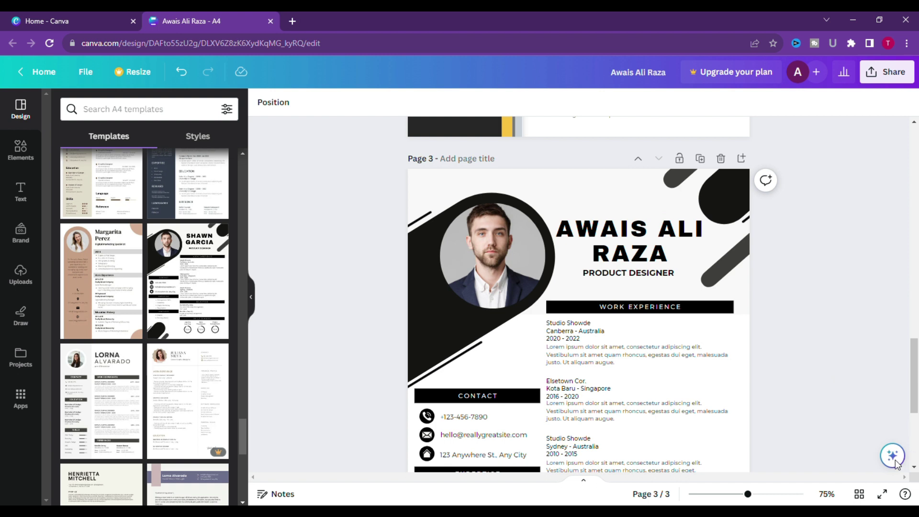
# Drag the uploaded portrait from Uploads into the circular profile photo frame on page 3.
pyautogui.scroll(-1, 860, 222)
pyautogui.scroll(1, 857, 225)
pyautogui.click(480, 250)
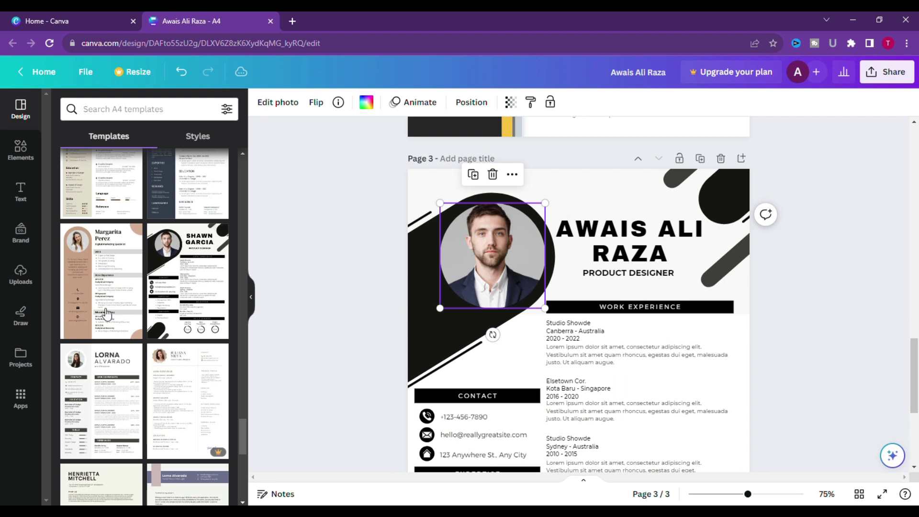
pyautogui.click(20, 273)
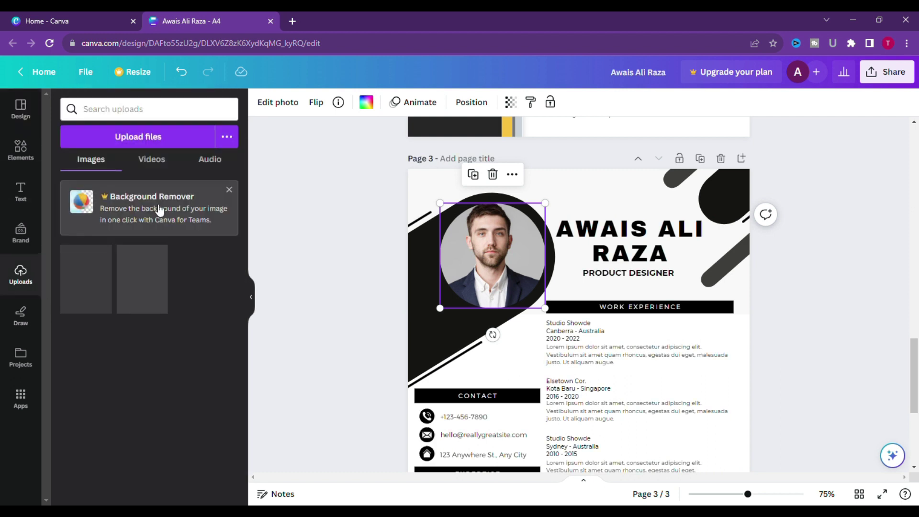
pyautogui.click(229, 190)
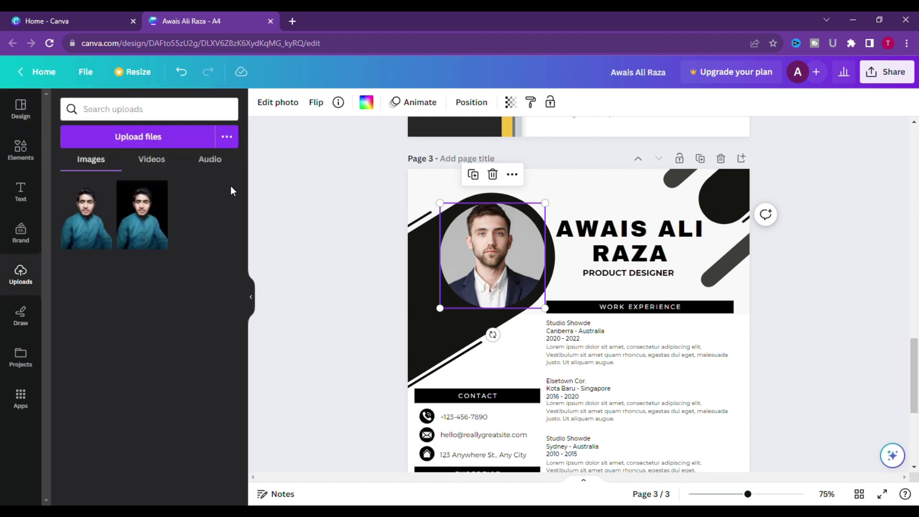
pyautogui.moveTo(96, 225); pyautogui.dragTo(522, 224)
pyautogui.click(820, 318)
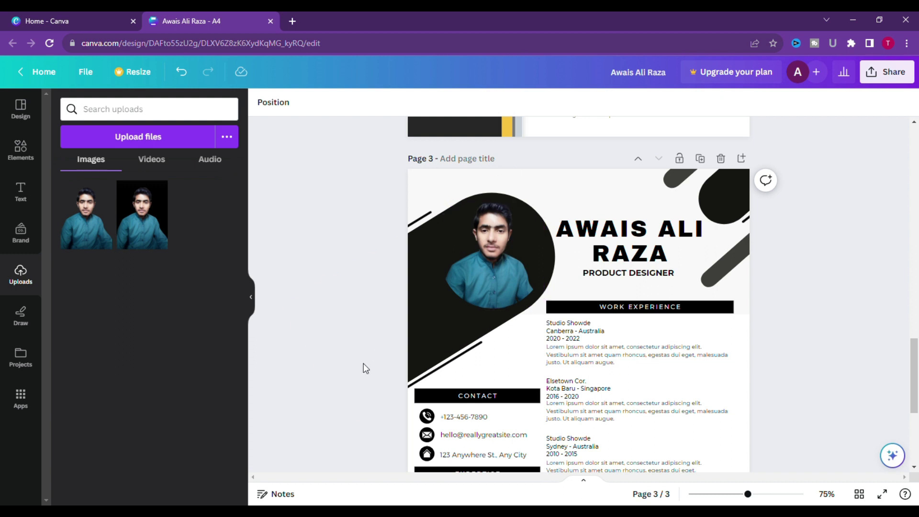
# Enter your own phone, e-mail and address, and list Basic Computer, SEO, Digital Marketing, Youtube SEO under Expertise.
pyautogui.scroll(-2, 363, 364)
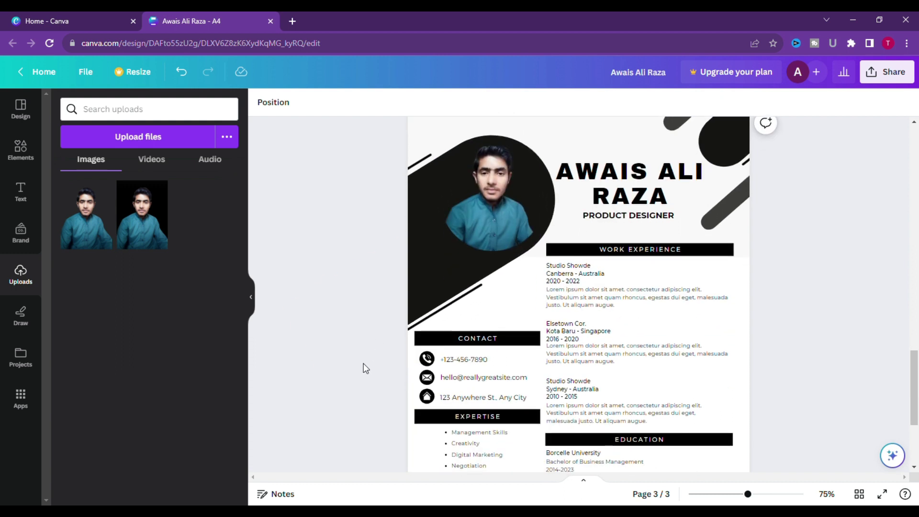
pyautogui.scroll(-3, 363, 363)
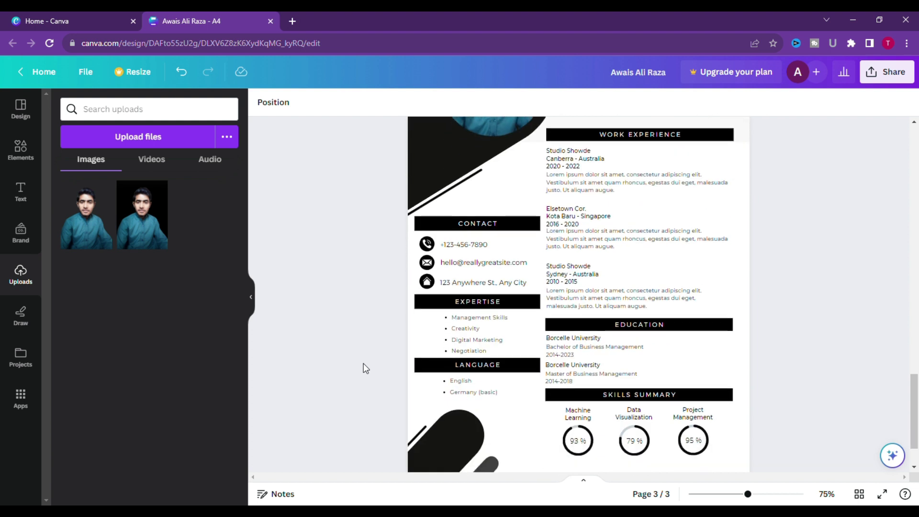
pyautogui.scroll(2, 363, 368)
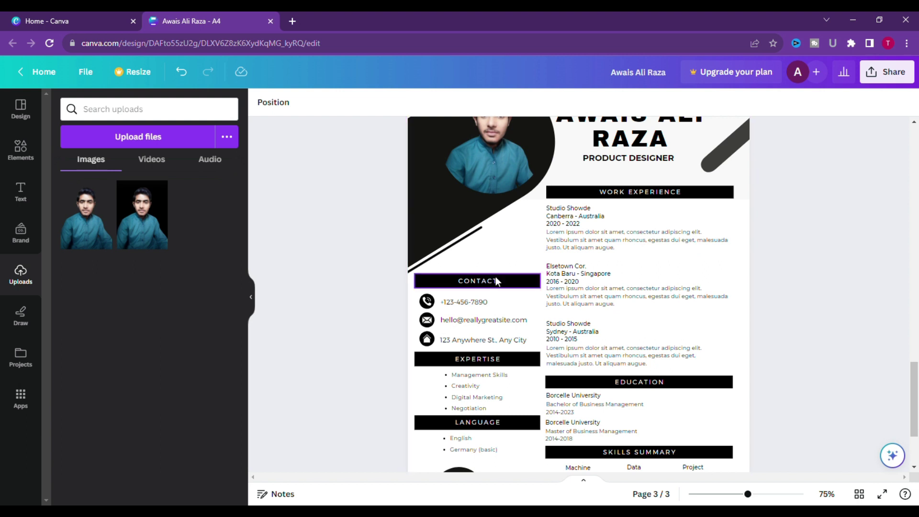
pyautogui.doubleClick(503, 304)
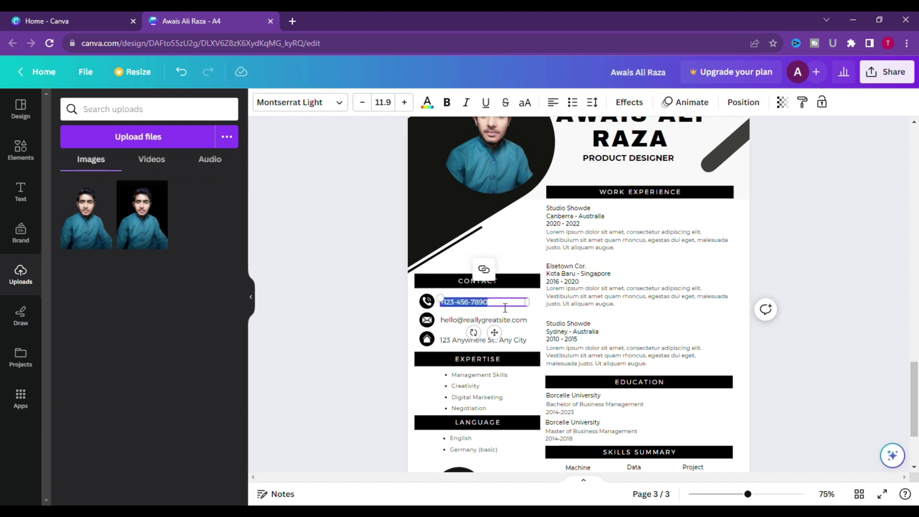
pyautogui.press('BackSpace')
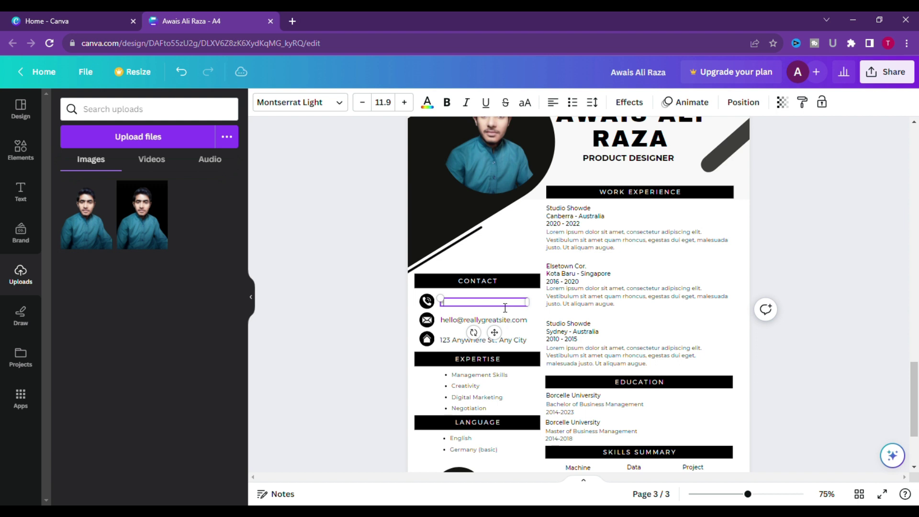
pyautogui.write('Computer')
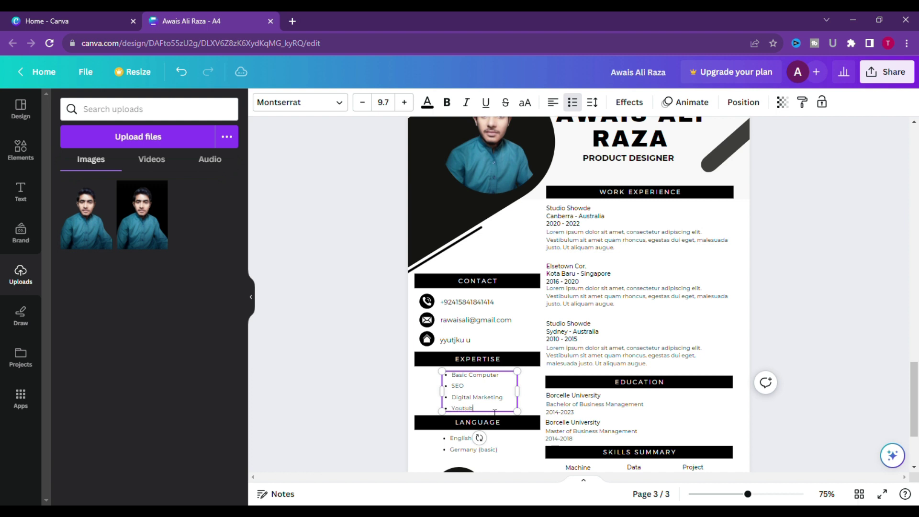
pyautogui.write('SEO')
pyautogui.click(392, 420)
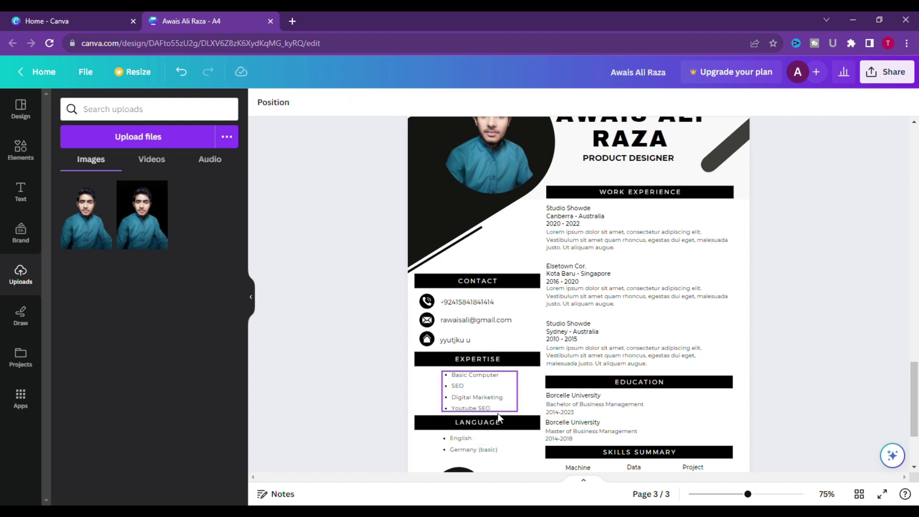
# Replace Germany (basic) with Urdu so the Language list reads English and Urdu.
pyautogui.scroll(-2, 501, 408)
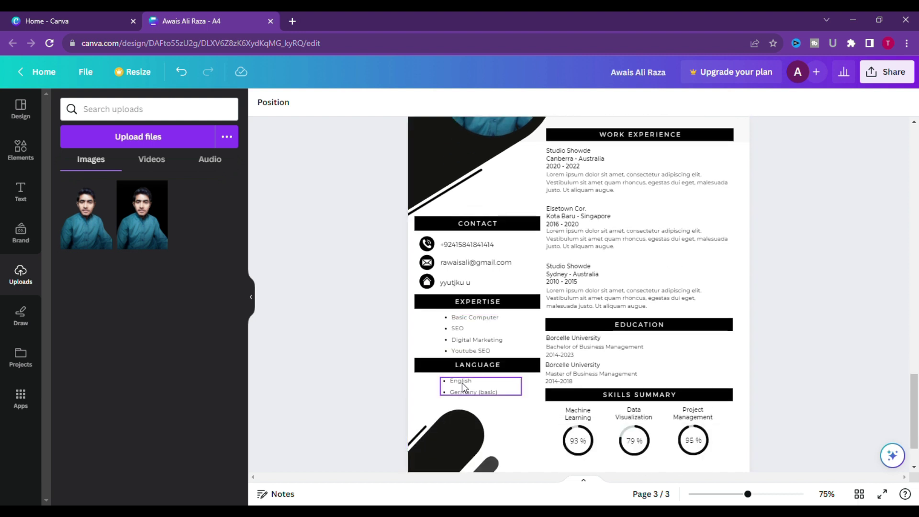
pyautogui.click(506, 393)
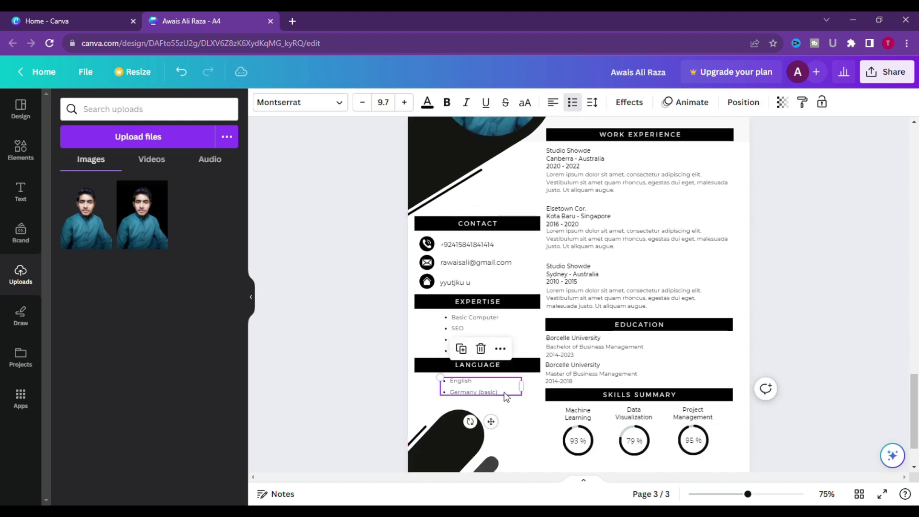
pyautogui.click(507, 394)
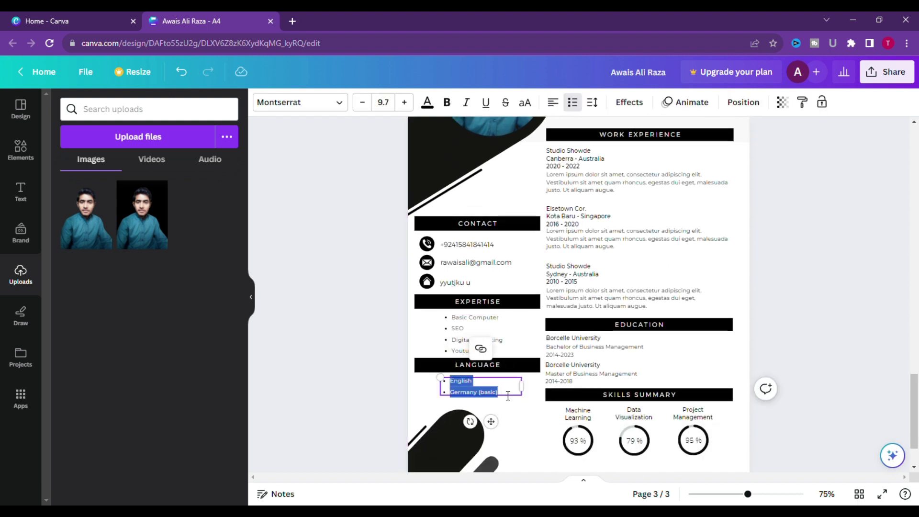
pyautogui.click(410, 394)
pyautogui.click(470, 387)
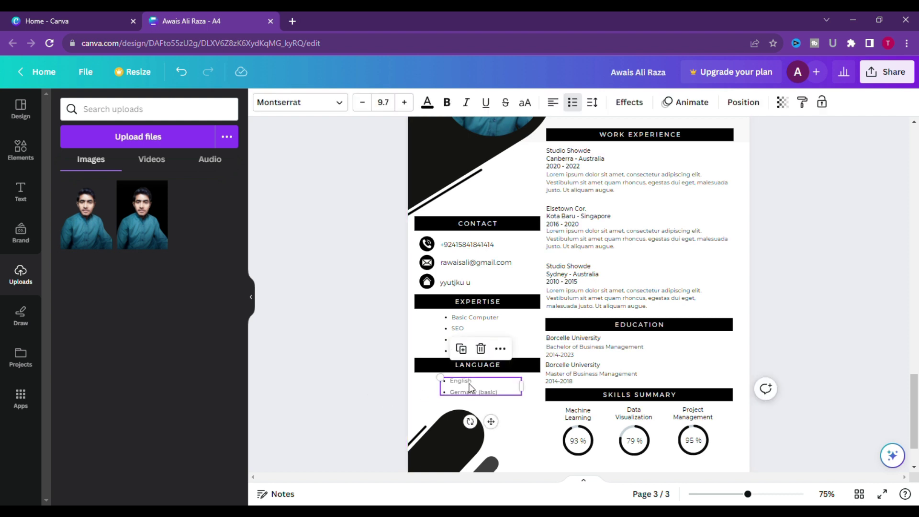
pyautogui.click(499, 393)
pyautogui.click(505, 397)
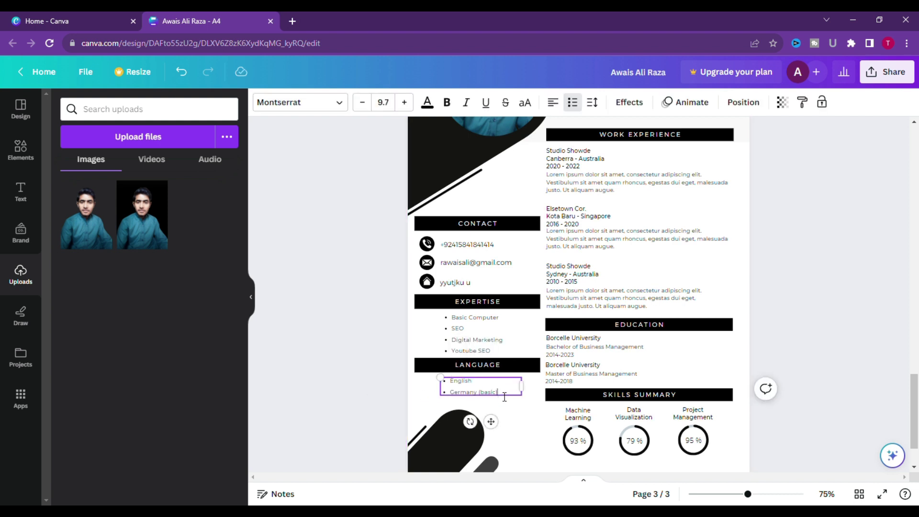
pyautogui.press('BackSpace')
pyautogui.press('BackSpace')
pyautogui.press('BackSpace')
pyautogui.press('BackSpace')
pyautogui.press('BackSpace')
pyautogui.press('BackSpace')
pyautogui.press('BackSpace')
pyautogui.press('BackSpace')
pyautogui.press('BackSpace')
pyautogui.press('BackSpace')
pyautogui.write('Urdu')
pyautogui.click(341, 408)
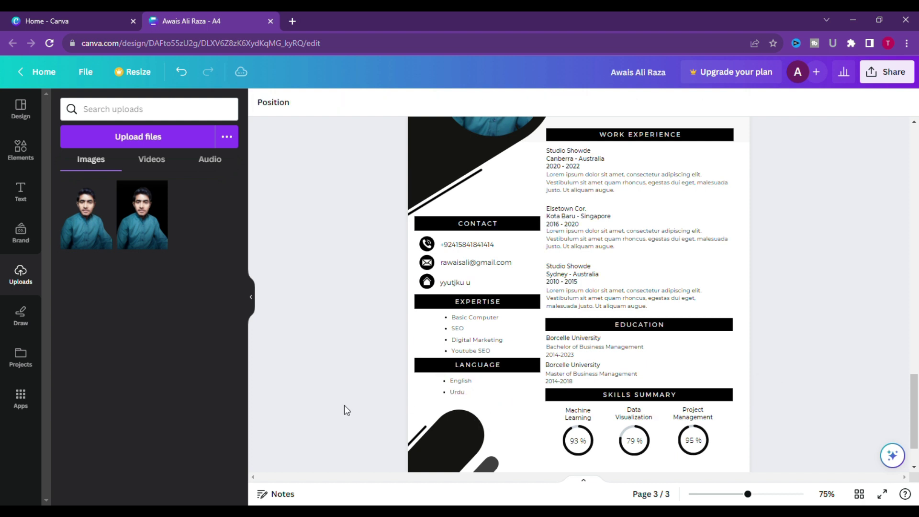
pyautogui.scroll(-2, 512, 443)
pyautogui.scroll(6, 512, 443)
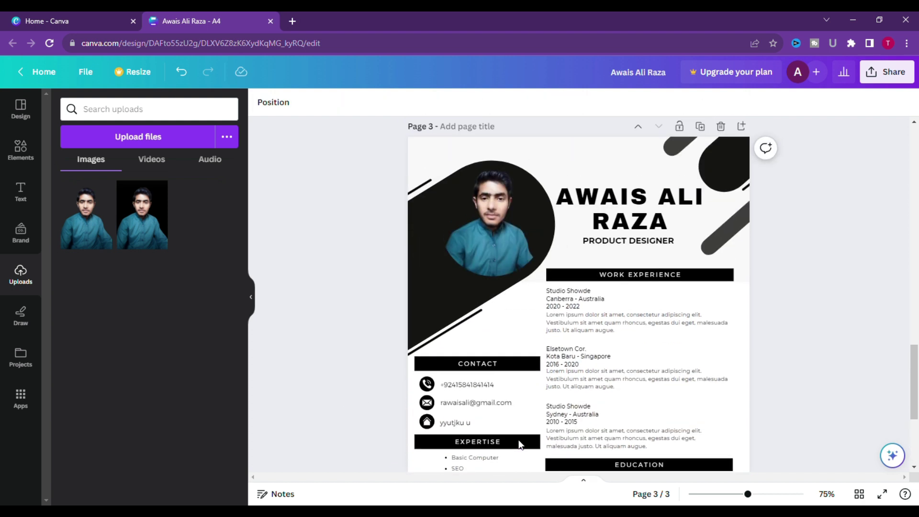
pyautogui.scroll(-1, 637, 376)
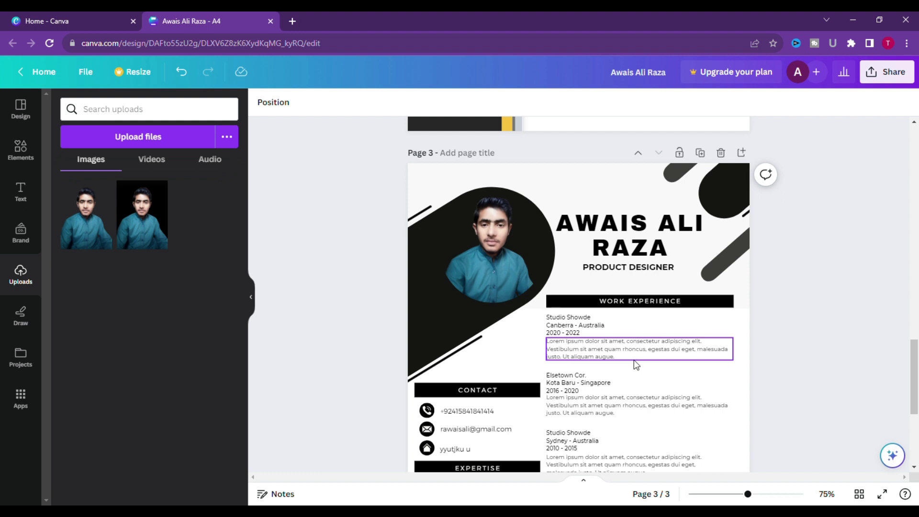
pyautogui.scroll(-2, 634, 373)
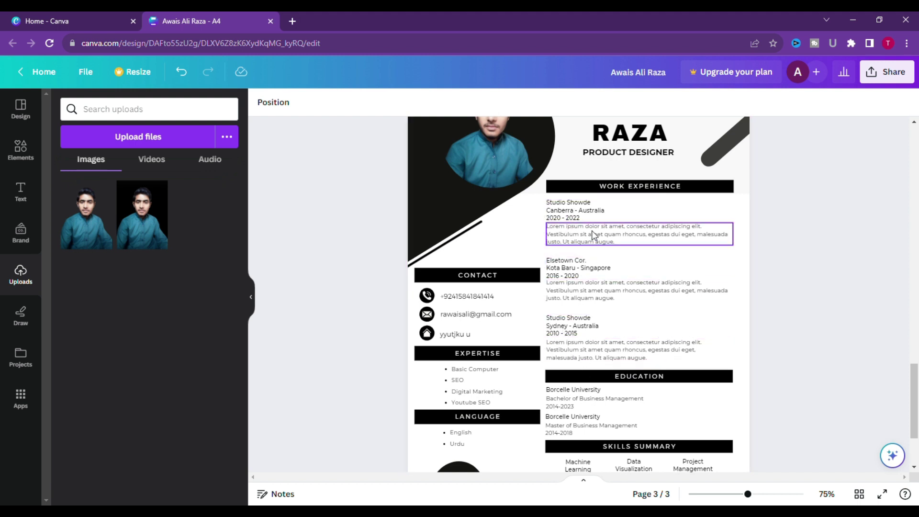
pyautogui.scroll(-2, 593, 316)
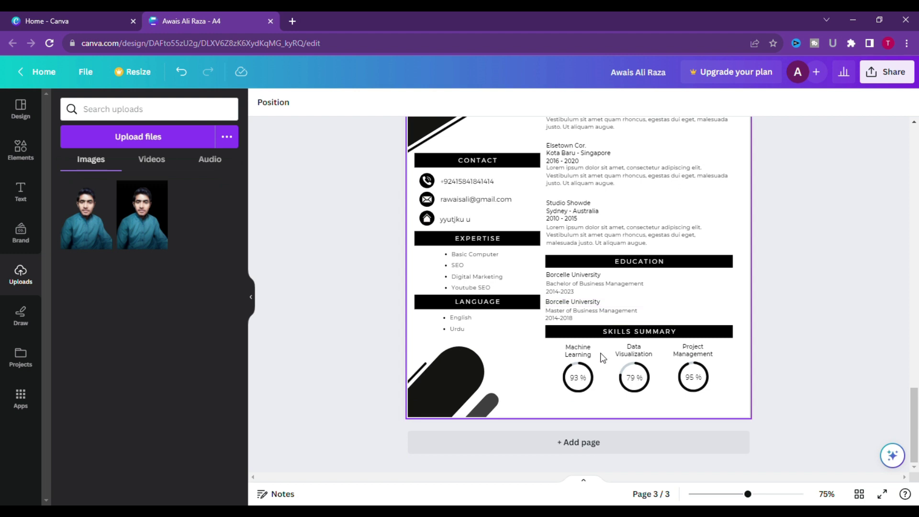
pyautogui.scroll(7, 609, 373)
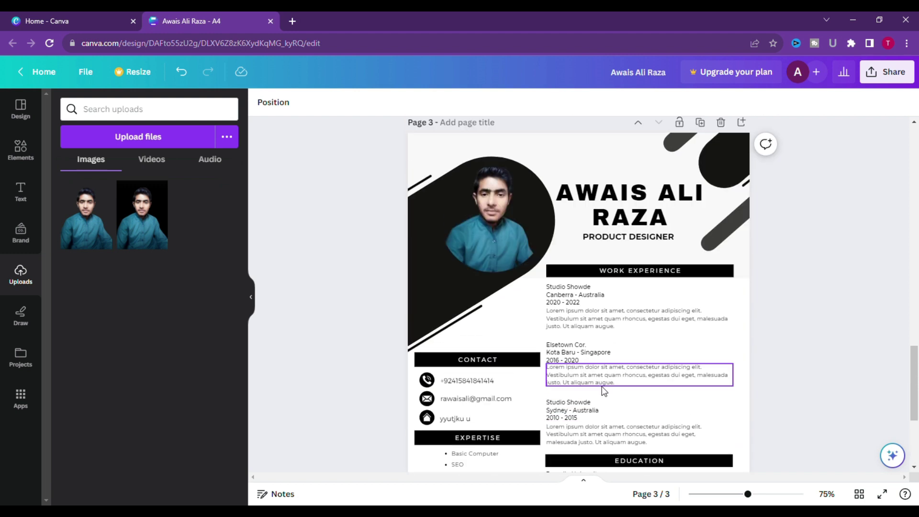
pyautogui.scroll(-2, 602, 392)
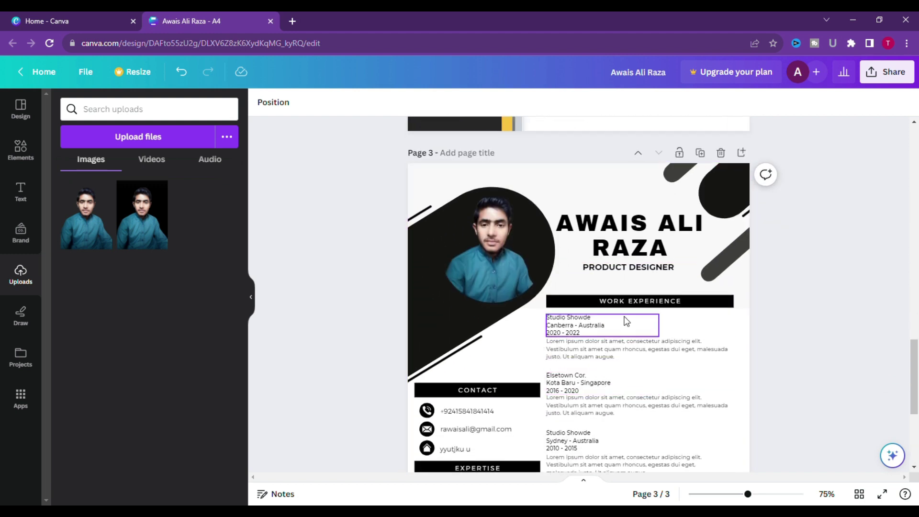
# Replace the first Studio Showde entry's company, place and dates with 'I have one year experience in Youtube SEO'.
pyautogui.click(603, 334)
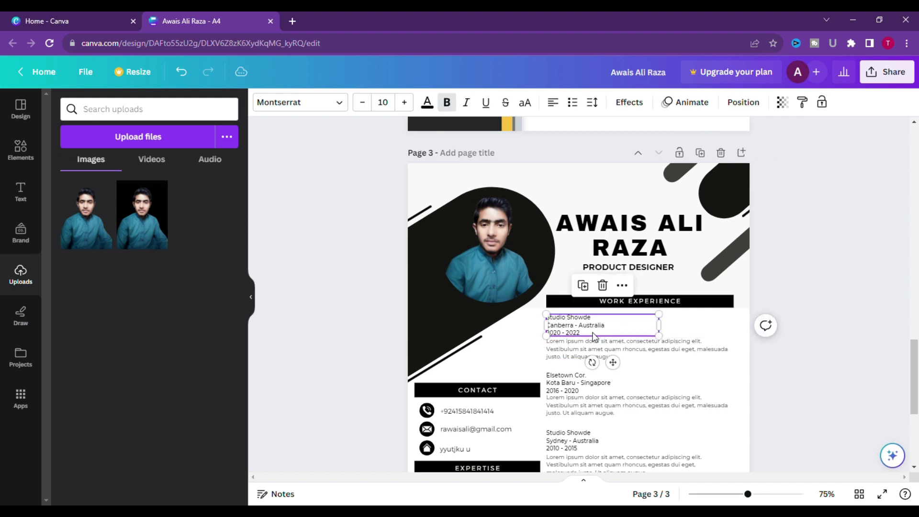
pyautogui.click(598, 335)
pyautogui.press('BackSpace')
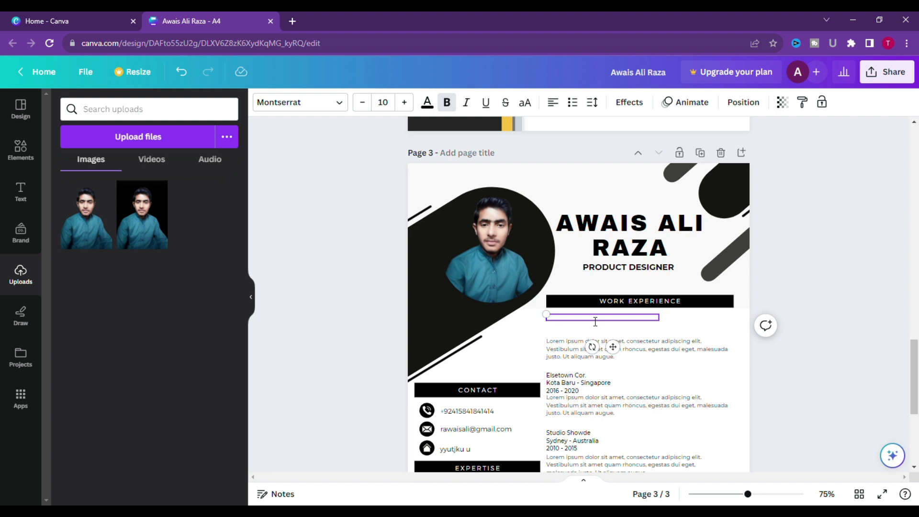
pyautogui.write('yoyu')
pyautogui.press('BackSpace')
pyautogui.press('BackSpace')
pyautogui.press('BackSpace')
pyautogui.press('BackSpace')
pyautogui.write('youtube SEO')
pyautogui.write('have one year experience')
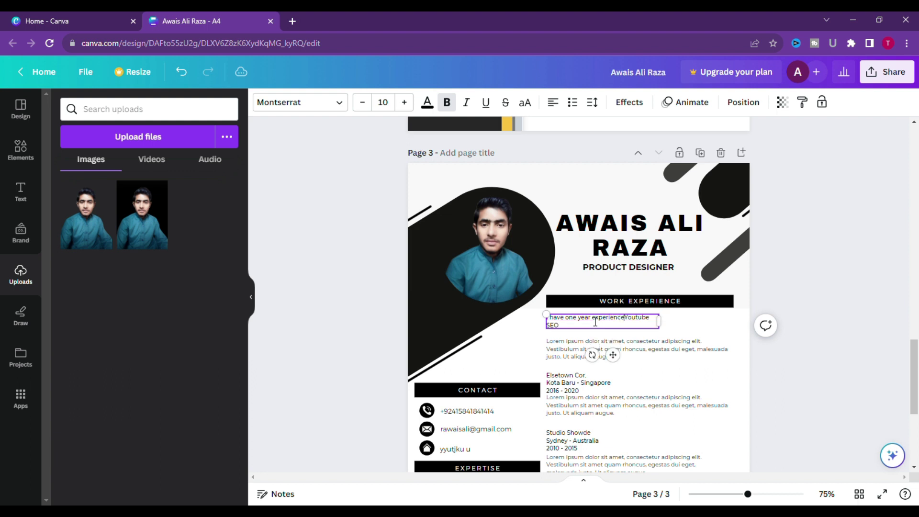
pyautogui.write(' in')
pyautogui.click(731, 323)
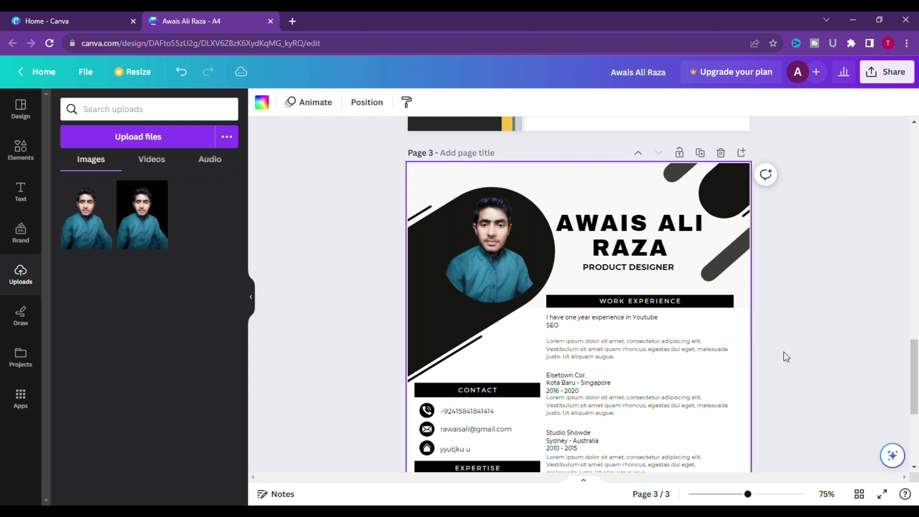
# Slightly enlarge the first work-experience text box.
pyautogui.click(564, 321)
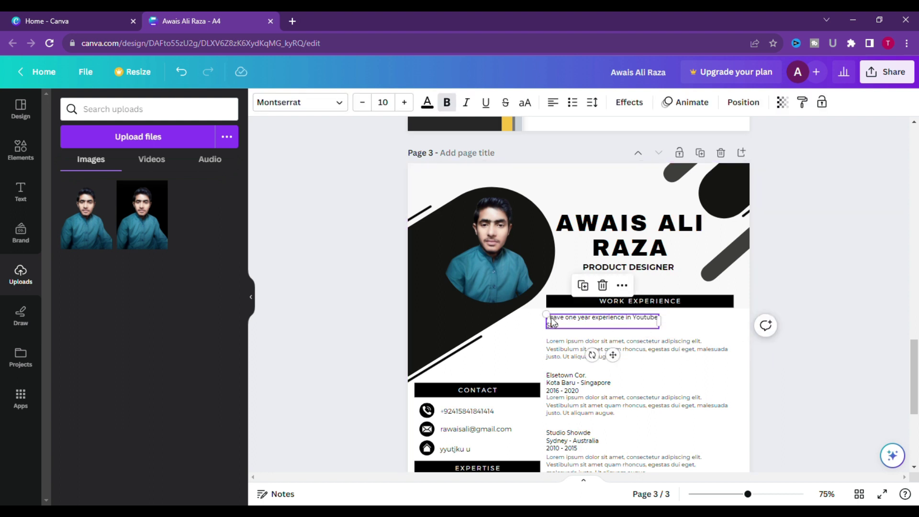
pyautogui.moveTo(553, 319); pyautogui.dragTo(582, 326)
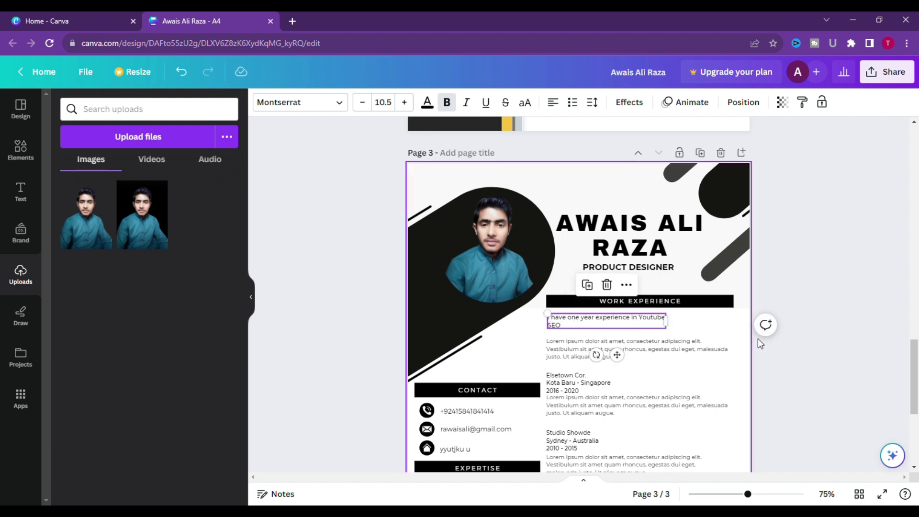
pyautogui.click(763, 350)
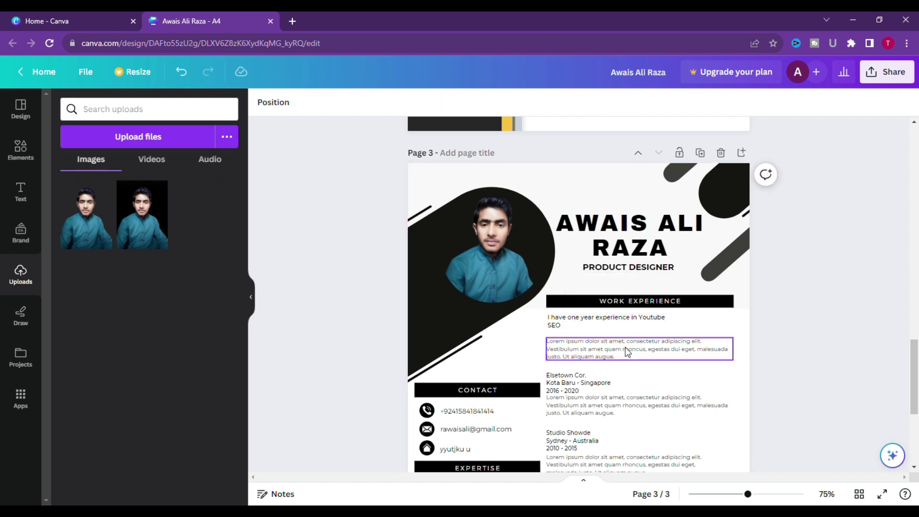
# Add the second line 'I have worked one year in Caldy next' to the first work entry.
pyautogui.doubleClick(568, 324)
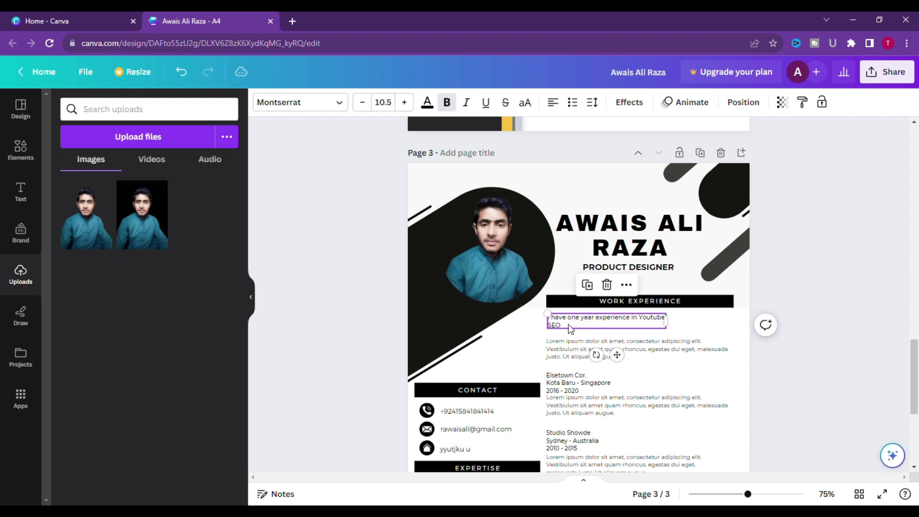
pyautogui.write('.')
pyautogui.press('Return')
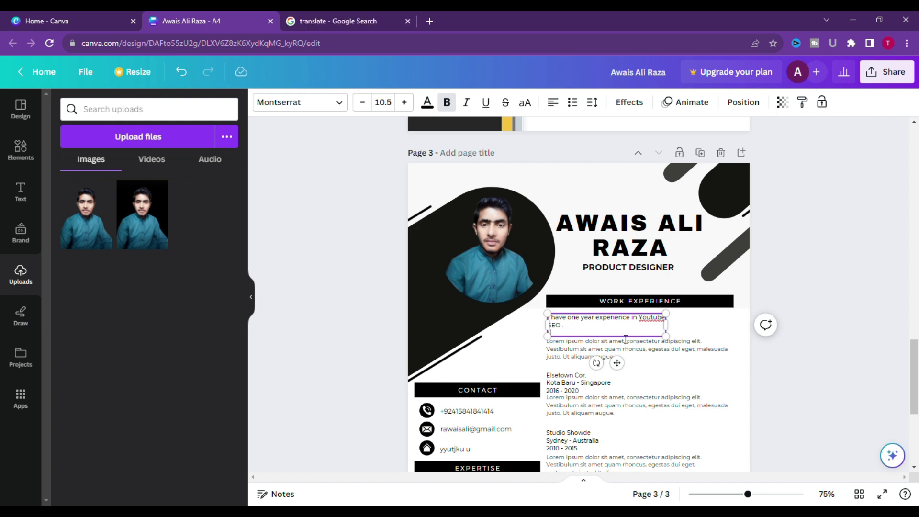
pyautogui.write('have worked one year in')
pyautogui.press('BackSpace')
pyautogui.write('Caldy next.')
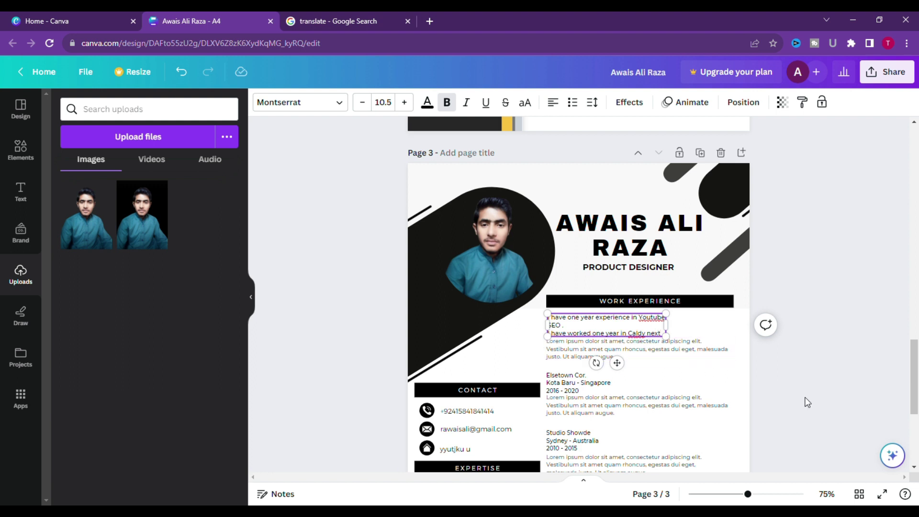
pyautogui.click(748, 383)
pyautogui.click(630, 360)
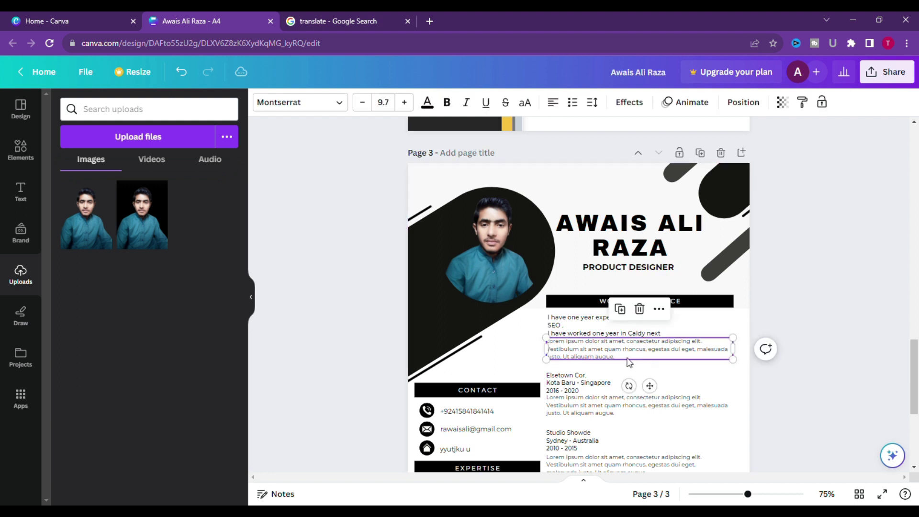
pyautogui.click(640, 310)
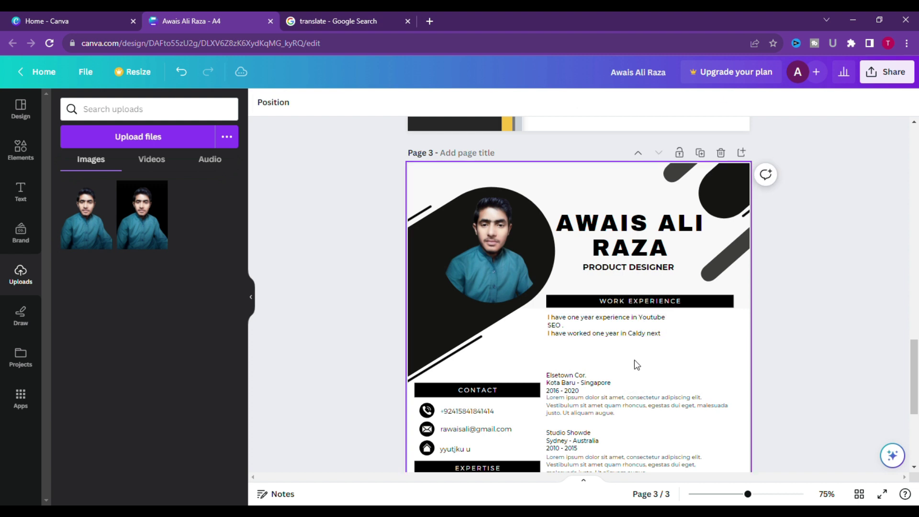
# Delete the Lorem ipsum paragraph and rewrite the Elsetown Cor. entry as 'I have one year experience in off page SEO'.
pyautogui.click(581, 386)
pyautogui.moveTo(581, 385); pyautogui.dragTo(580, 365)
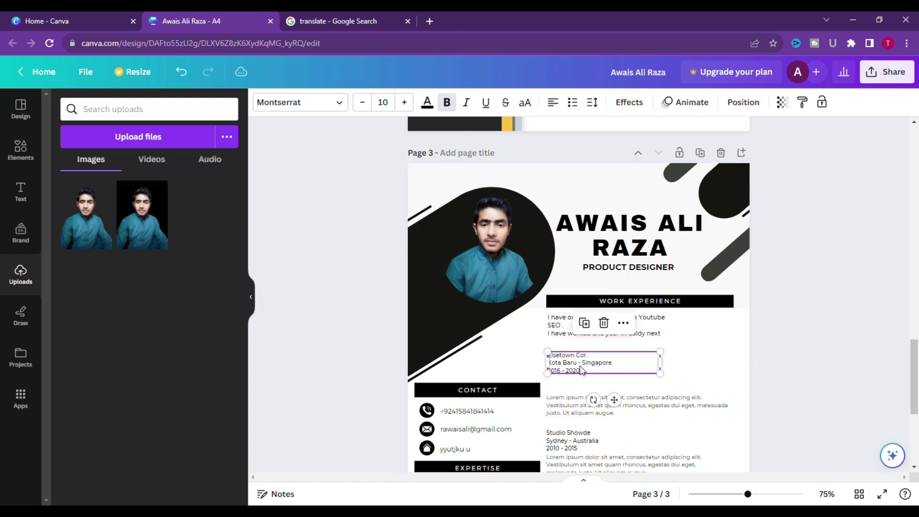
pyautogui.doubleClick(590, 376)
pyautogui.click(590, 377)
pyautogui.press('BackSpace')
pyautogui.press('BackSpace')
pyautogui.press('BackSpace')
pyautogui.press('BackSpace')
pyautogui.press('BackSpace')
pyautogui.press('BackSpace')
pyautogui.press('BackSpace')
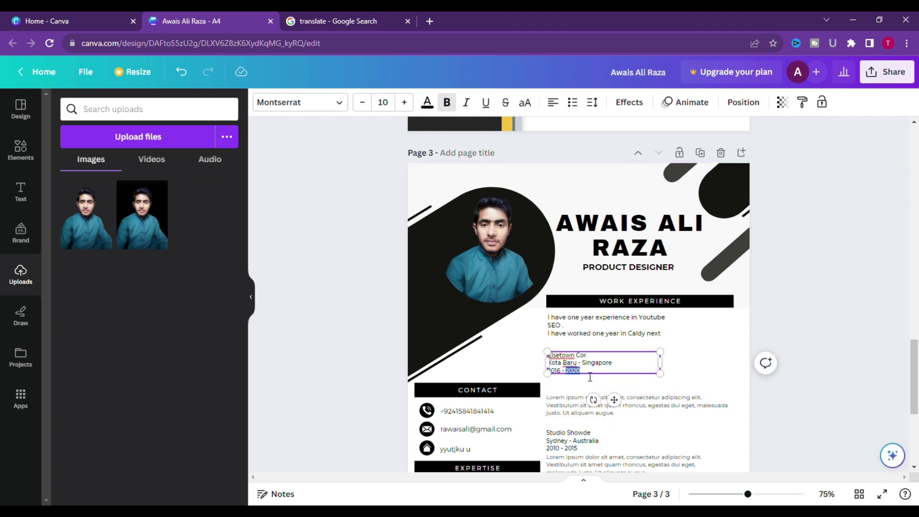
pyautogui.press('BackSpace')
pyautogui.press('BackSpace')
pyautogui.press('BackSpace')
pyautogui.press('BackSpace')
pyautogui.press('BackSpace')
pyautogui.press('BackSpace')
pyautogui.press('BackSpace')
pyautogui.press('BackSpace')
pyautogui.press('BackSpace')
pyautogui.press('BackSpace')
pyautogui.press('BackSpace')
pyautogui.press('BackSpace')
pyautogui.press('BackSpace')
pyautogui.press('BackSpace')
pyautogui.press('BackSpace')
pyautogui.press('BackSpace')
pyautogui.press('BackSpace')
pyautogui.press('BackSpace')
pyautogui.press('BackSpace')
pyautogui.press('BackSpace')
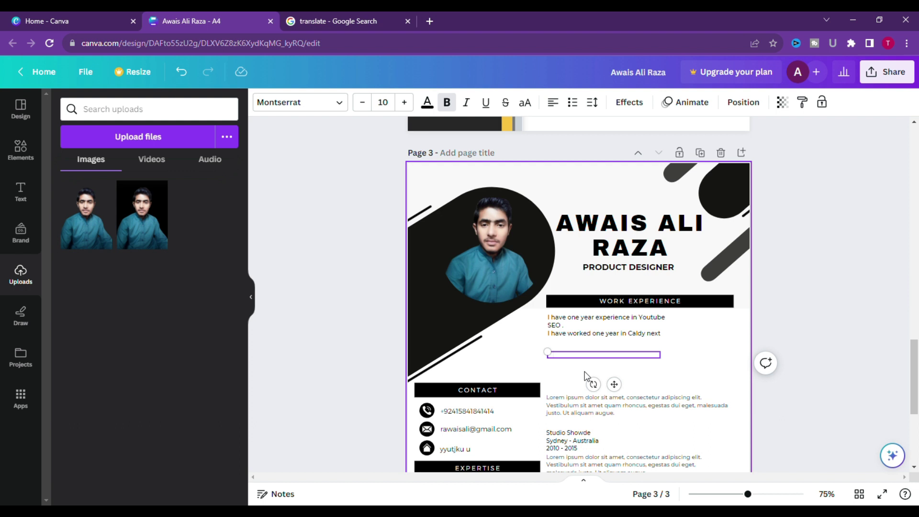
pyautogui.write('have One')
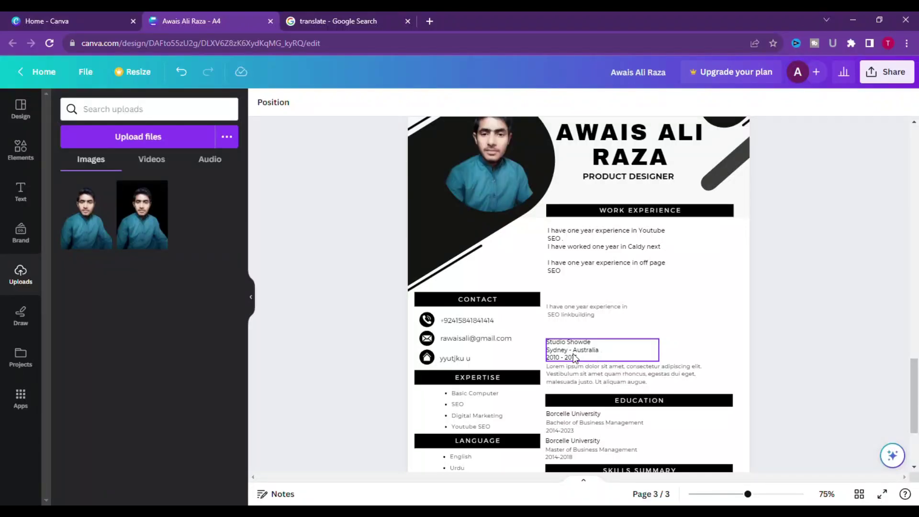
pyautogui.scroll(-3, 479, 335)
# Append Blogger and Linkbuilding as bullets after Youtube SEO in the Expertise list.
pyautogui.click(468, 312)
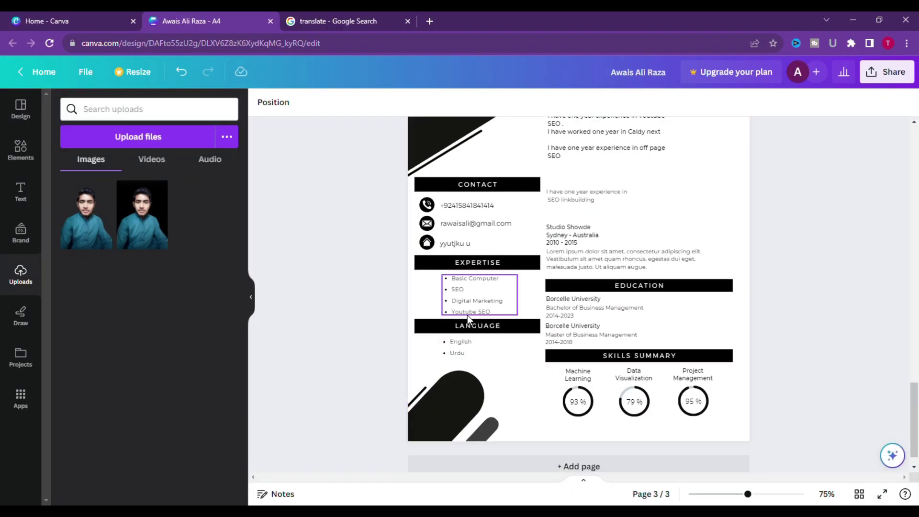
pyautogui.click(500, 314)
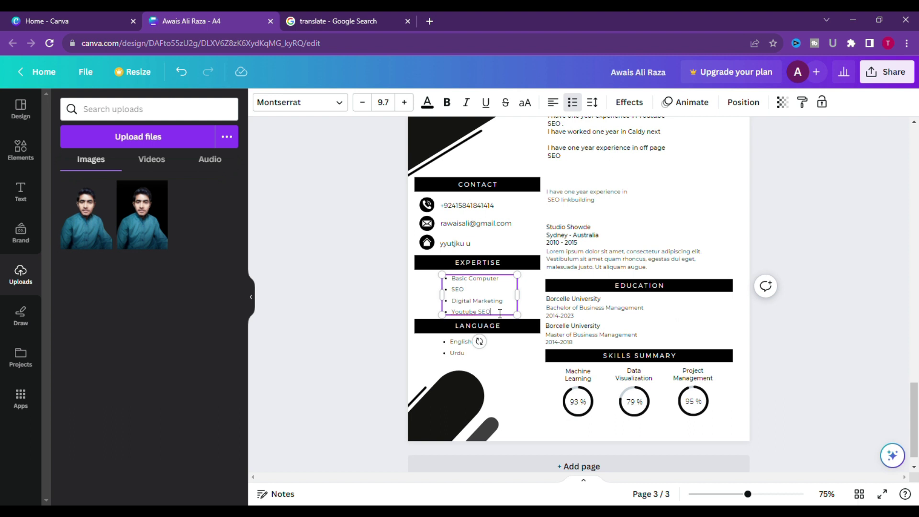
pyautogui.press('Return')
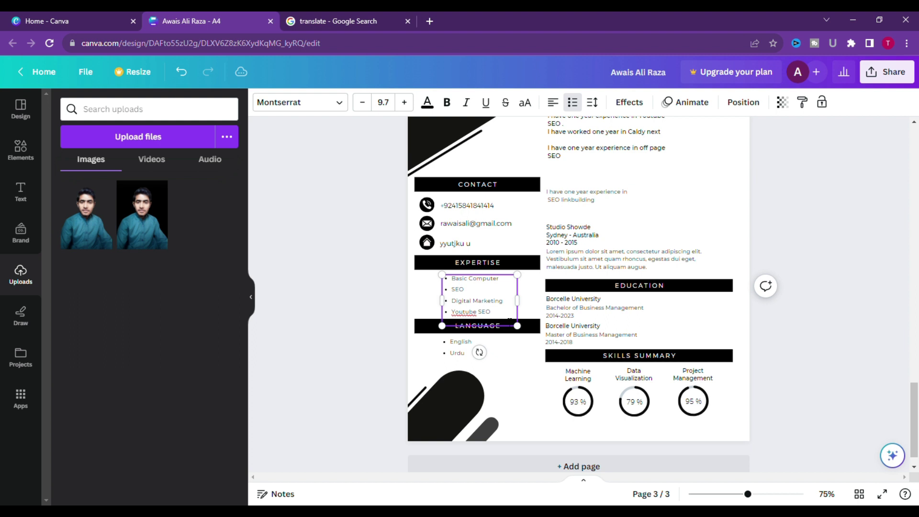
pyautogui.write('Blogger Linkbuilding')
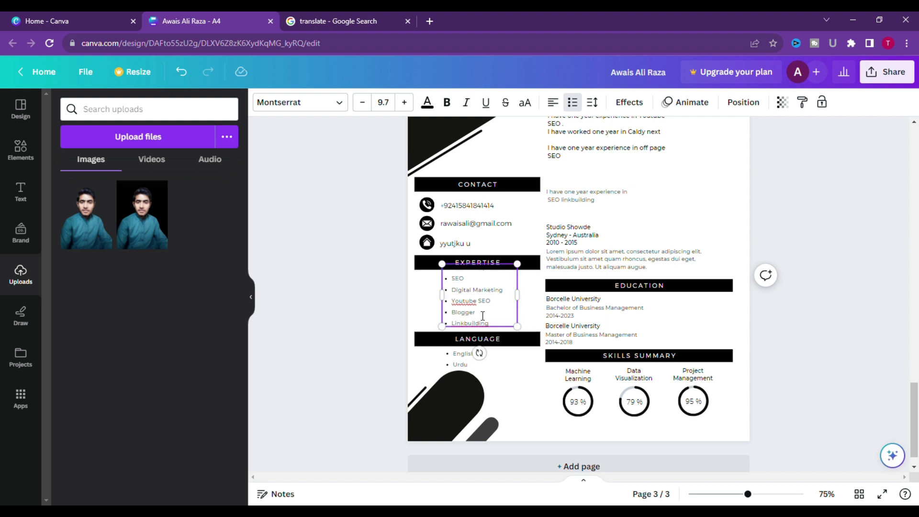
pyautogui.click(841, 317)
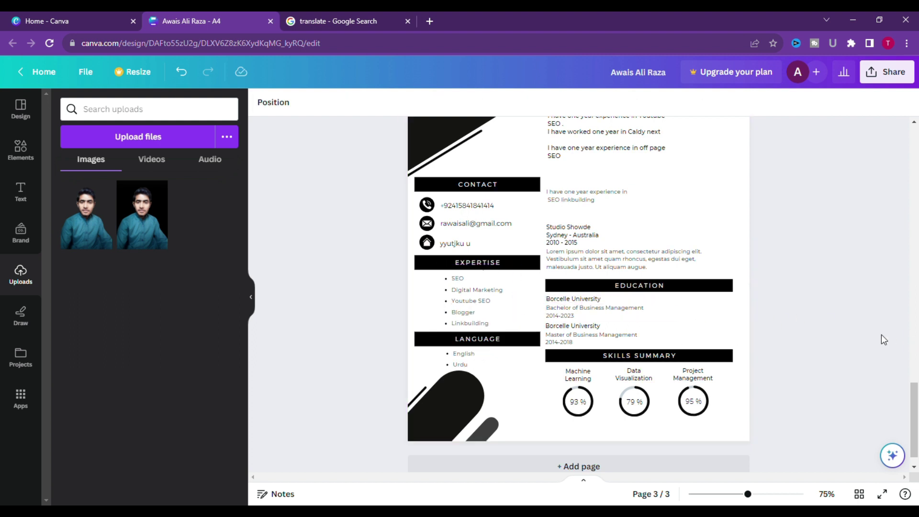
pyautogui.scroll(3, 881, 335)
# Nudge the SEO linkbuilding experience line slightly lower in the work experience section.
pyautogui.moveTo(577, 315); pyautogui.dragTo(581, 315)
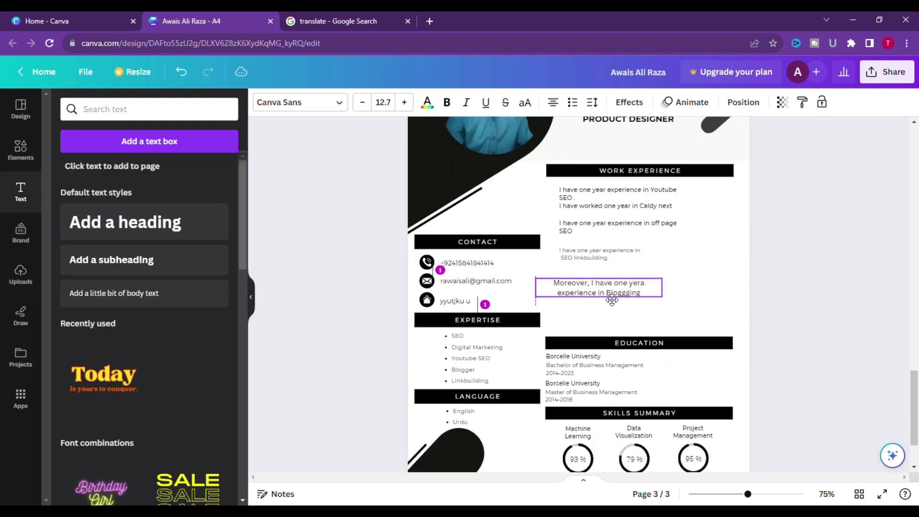
pyautogui.click(642, 256)
pyautogui.moveTo(642, 257); pyautogui.dragTo(643, 266)
pyautogui.click(861, 341)
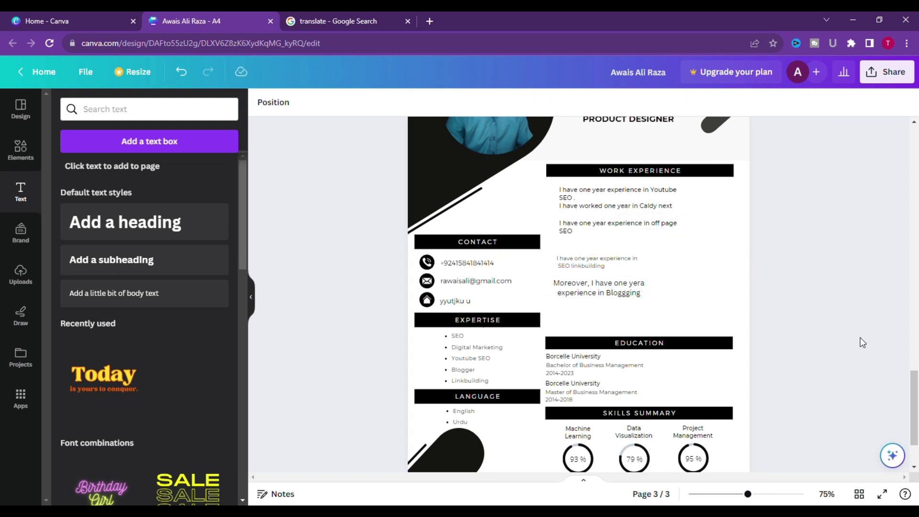
# Clear the text of the first Borcelle University education entry.
pyautogui.click(617, 357)
pyautogui.doubleClick(617, 355)
pyautogui.press('BackSpace')
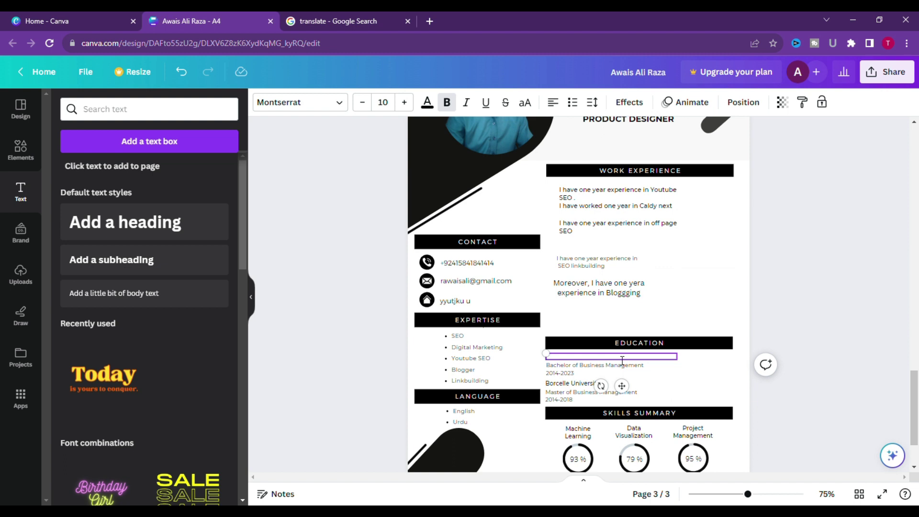
# Write 'Intermediate from Superior college' under EDUCATION, with 'Superior college' on its own line.
pyautogui.write('ntermediate F')
pyautogui.press('BackSpace')
pyautogui.press('BackSpace')
pyautogui.write('from')
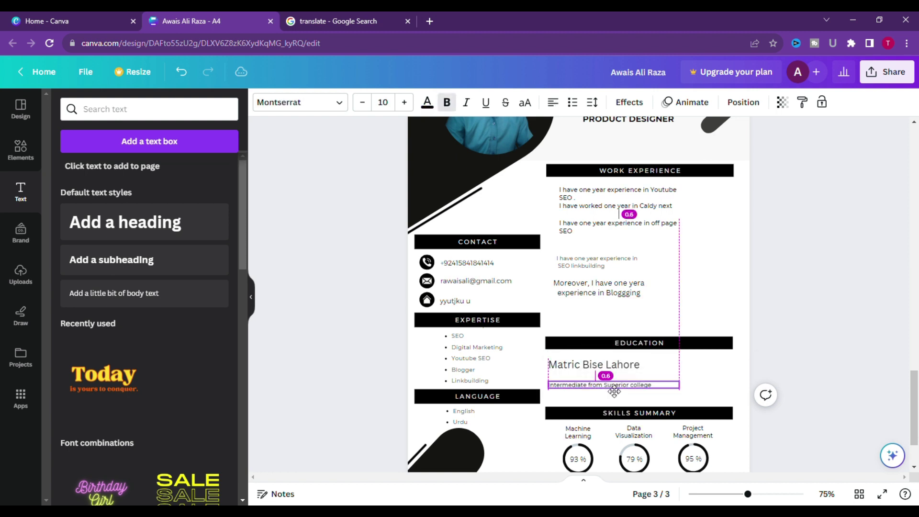
pyautogui.moveTo(613, 385); pyautogui.dragTo(614, 388)
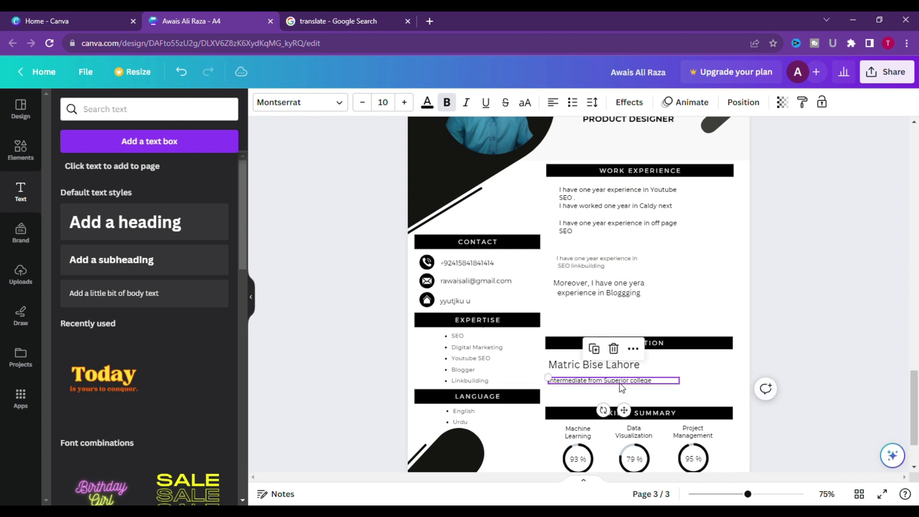
pyautogui.click(599, 378)
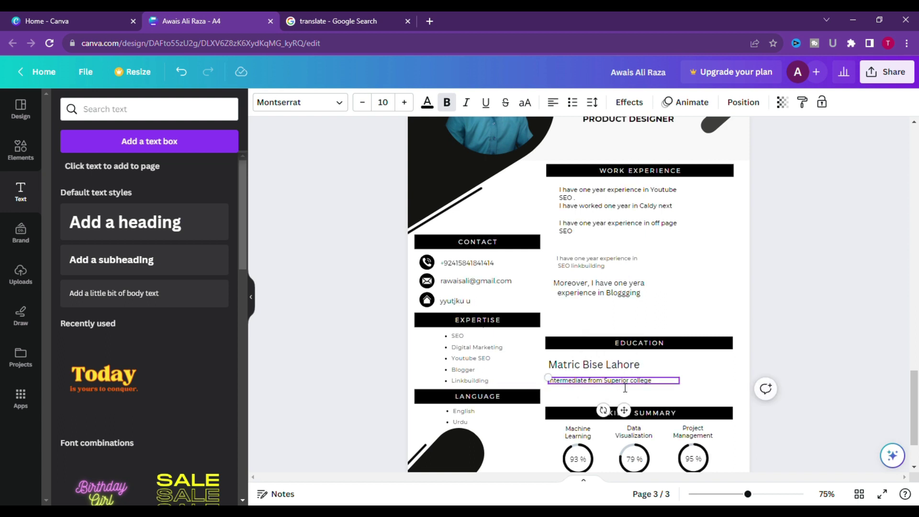
pyautogui.press('Return')
pyautogui.click(858, 387)
# Increase the education text's font size by three steps.
pyautogui.click(593, 388)
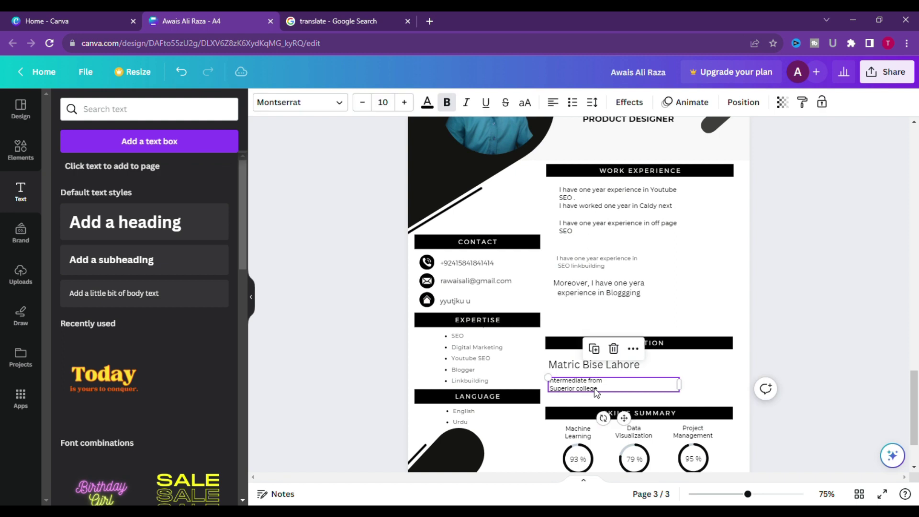
pyautogui.click(404, 102)
pyautogui.click(404, 102)
pyautogui.click(404, 102)
pyautogui.click(404, 102)
pyautogui.click(404, 102)
pyautogui.click(843, 350)
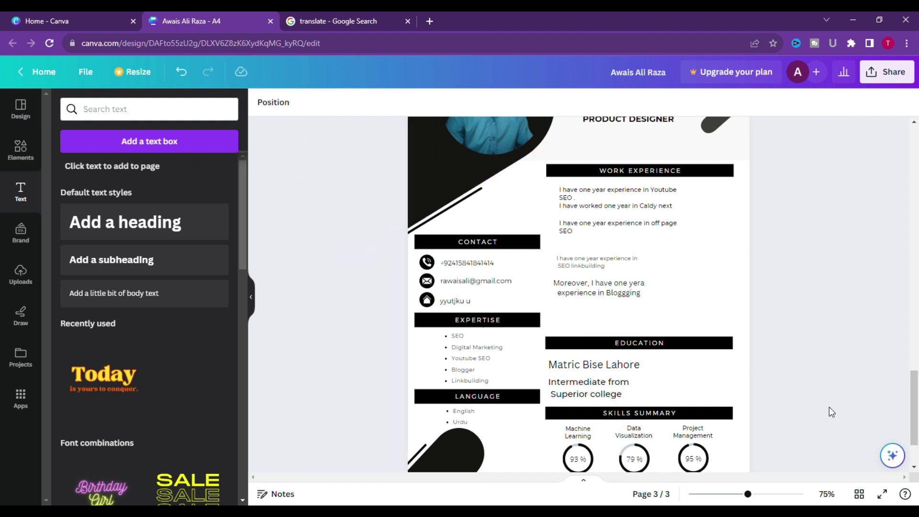
pyautogui.scroll(-2, 829, 408)
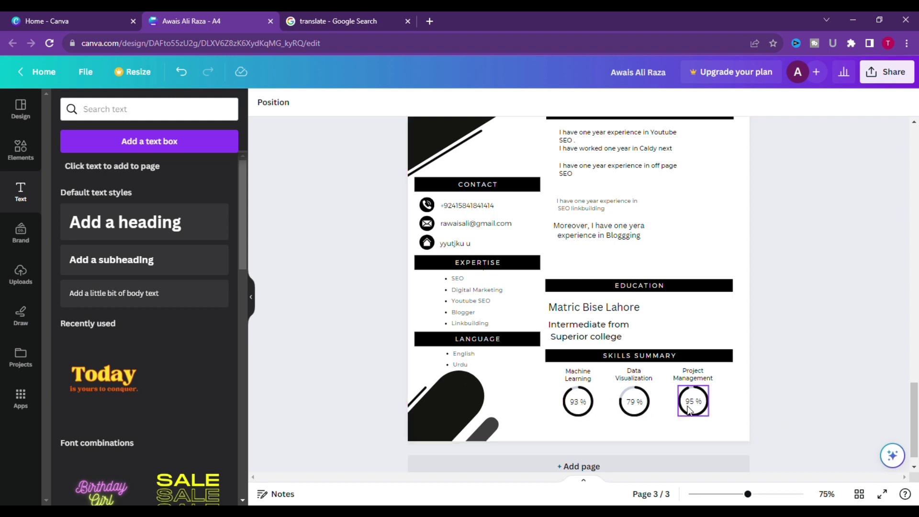
# Rename the Project Management skill label to 'Off page SEO'.
pyautogui.click(697, 381)
pyautogui.doubleClick(721, 383)
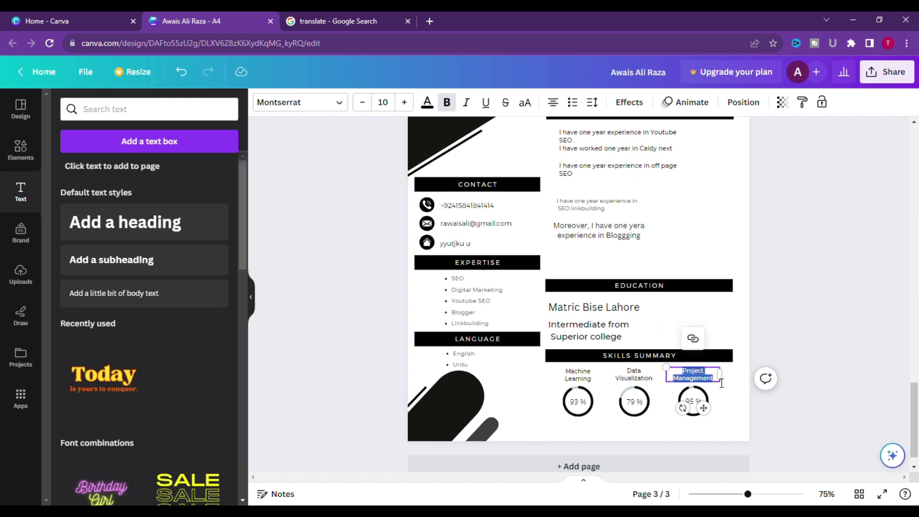
pyautogui.press('BackSpace')
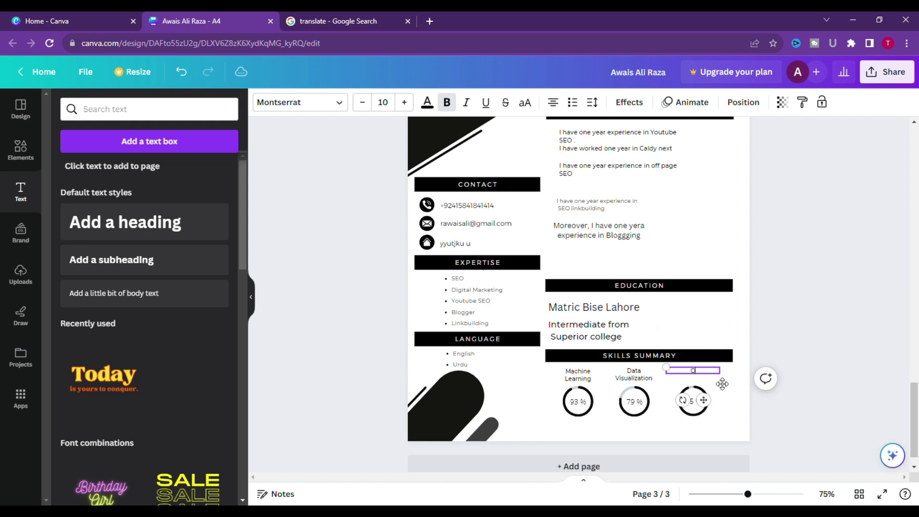
pyautogui.write('Off page SEO')
# Rename the Data Visualization skill label to 'Linkbuilding'.
pyautogui.click(634, 374)
pyautogui.click(657, 383)
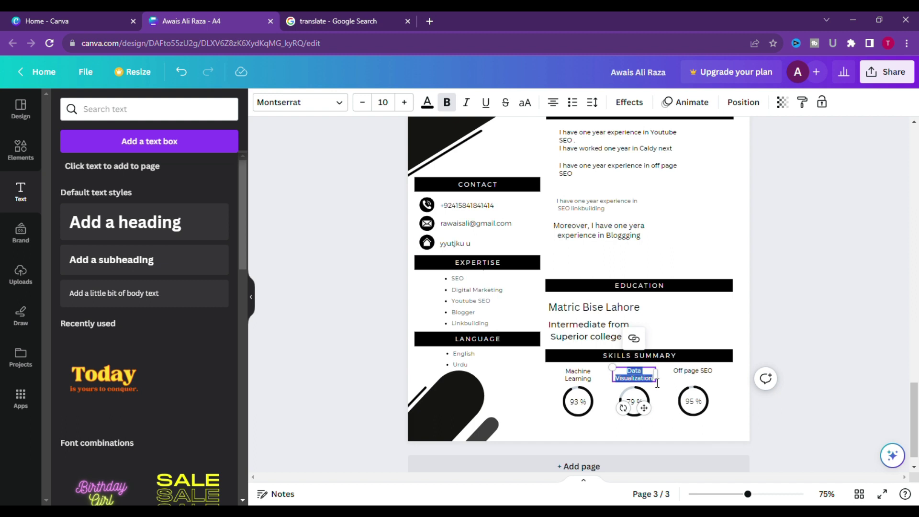
pyautogui.press('BackSpace')
pyautogui.write('Linkbuilding')
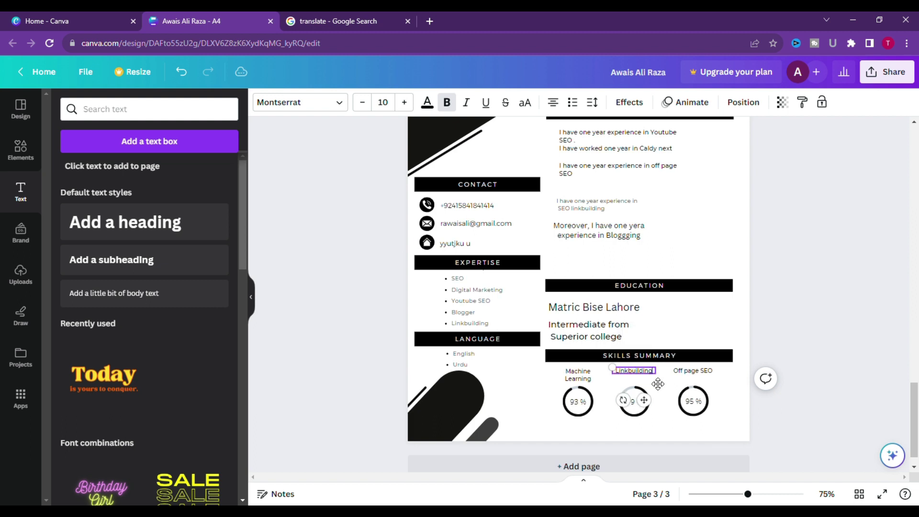
pyautogui.click(773, 438)
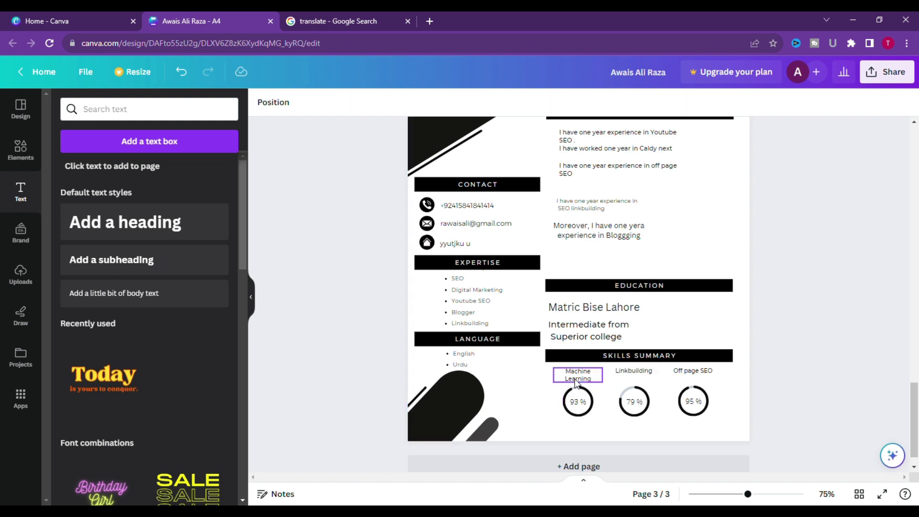
# Rename the Machine Learning skill label to 'Blogging'.
pyautogui.click(589, 379)
pyautogui.doubleClick(594, 382)
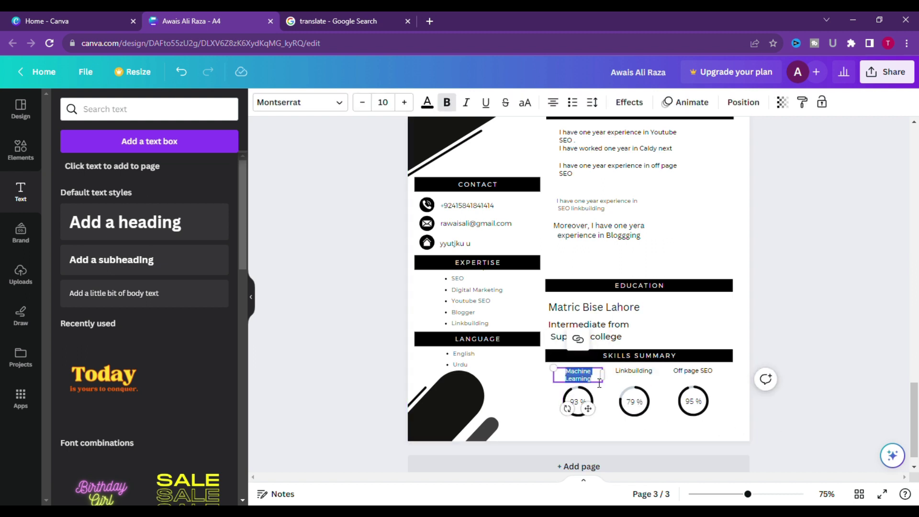
pyautogui.press('BackSpace')
pyautogui.write('Blogg')
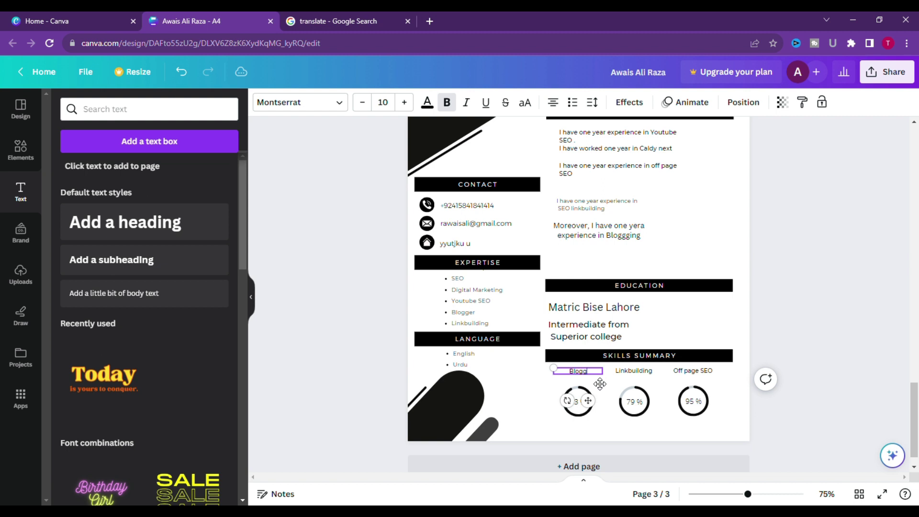
pyautogui.write('ing')
pyautogui.click(860, 419)
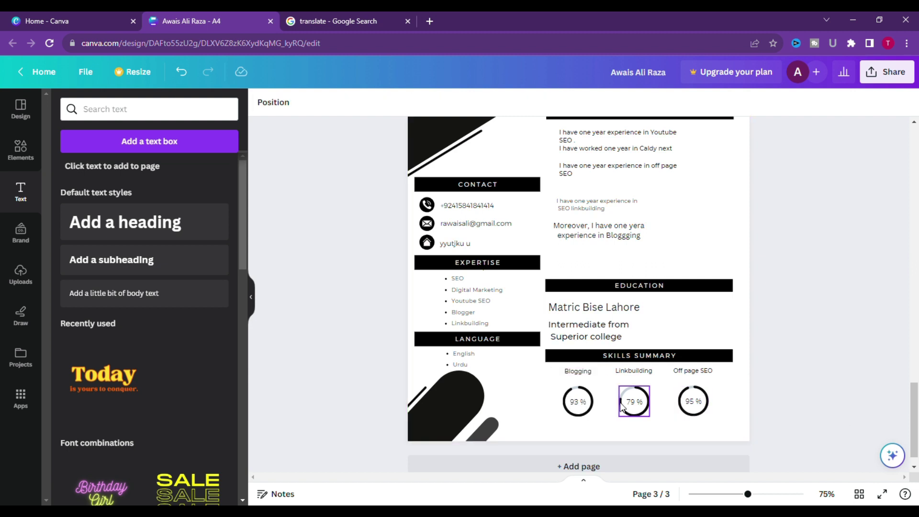
# Scroll up and down the page 3 resume to look over the finished layout.
pyautogui.scroll(4, 800, 415)
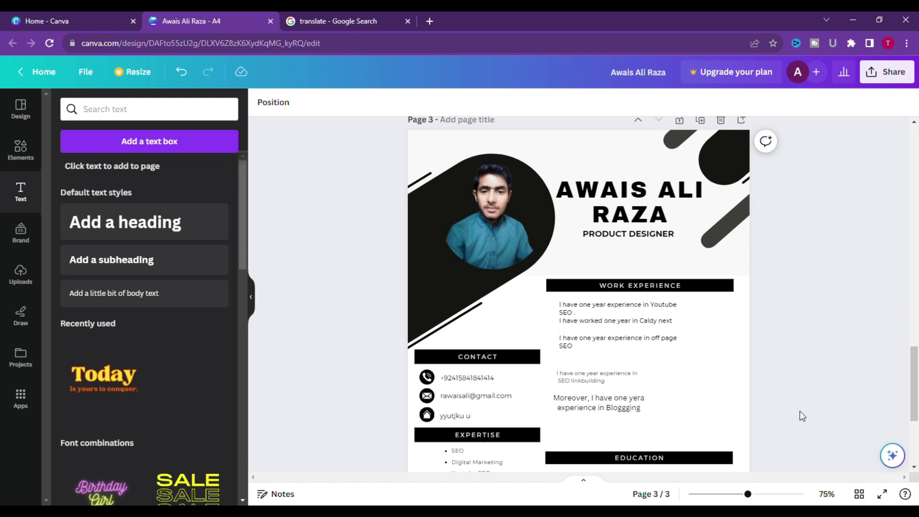
pyautogui.scroll(-5, 800, 410)
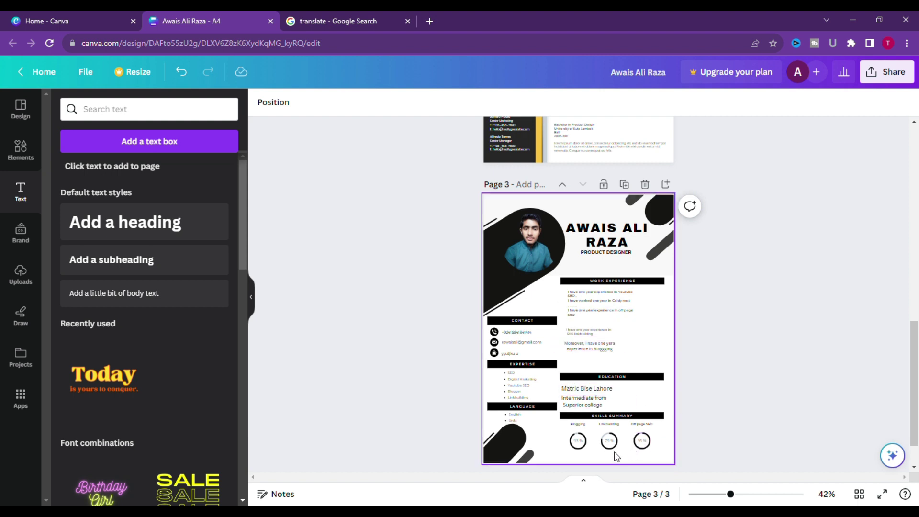
pyautogui.scroll(3, 718, 424)
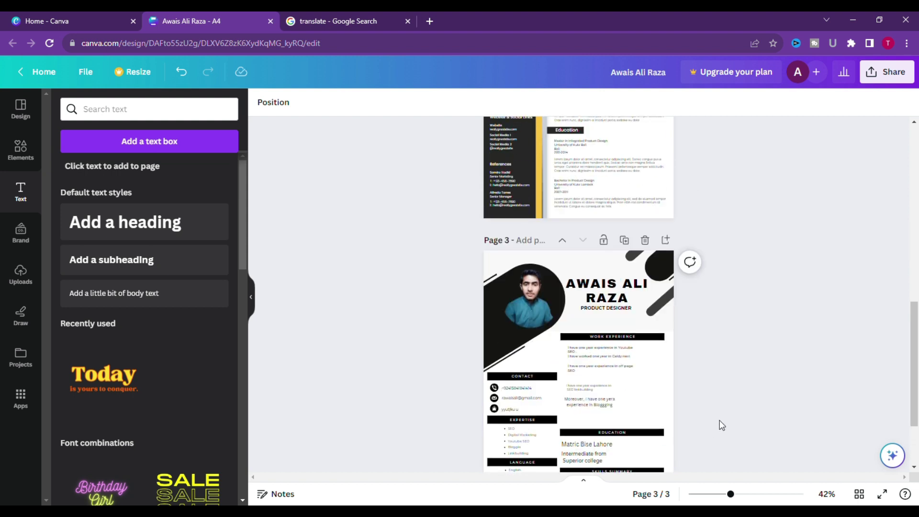
pyautogui.scroll(-3, 721, 425)
pyautogui.scroll(-2, 722, 426)
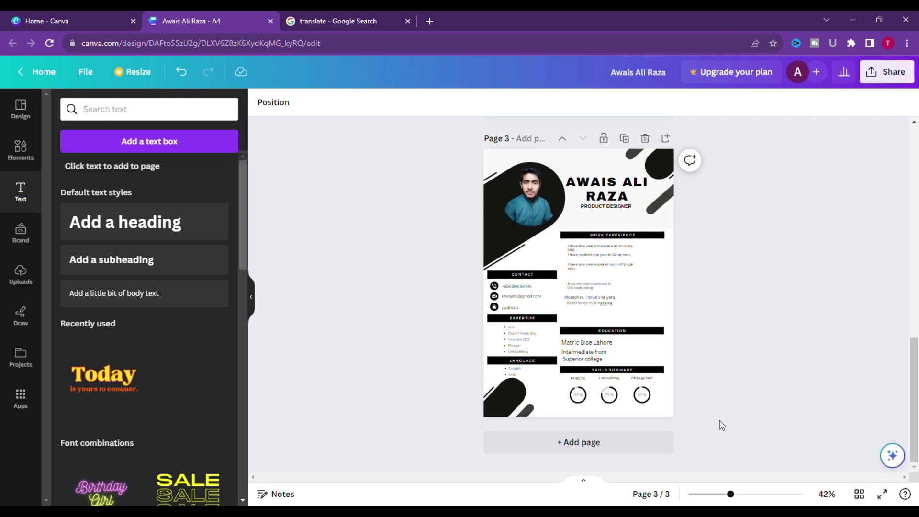
pyautogui.scroll(2, 722, 425)
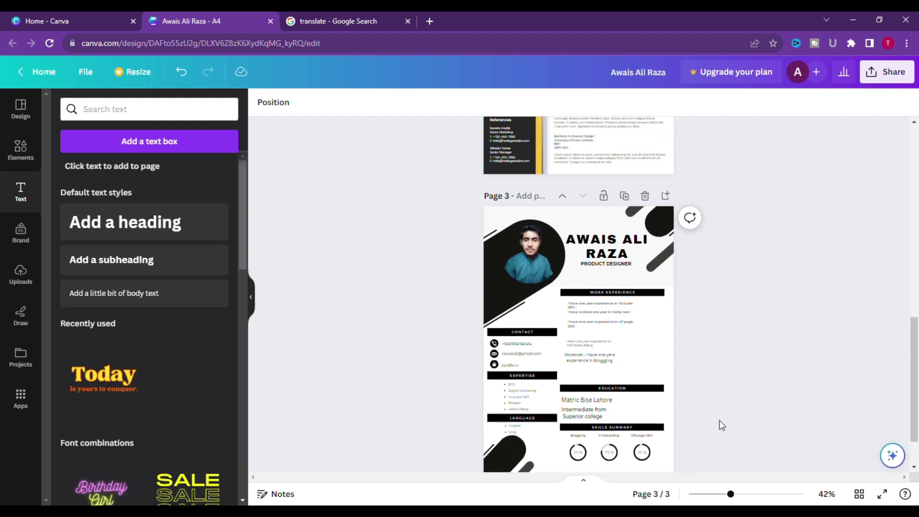